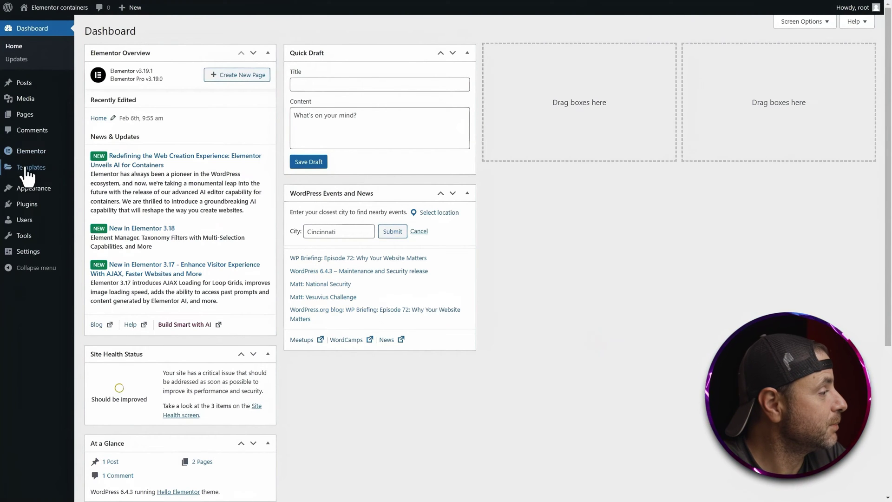
# Create a new Header template from the Theme Builder's Header card, closing the template library to start blank
pyautogui.moveTo(36, 172)
pyautogui.click(93, 195)
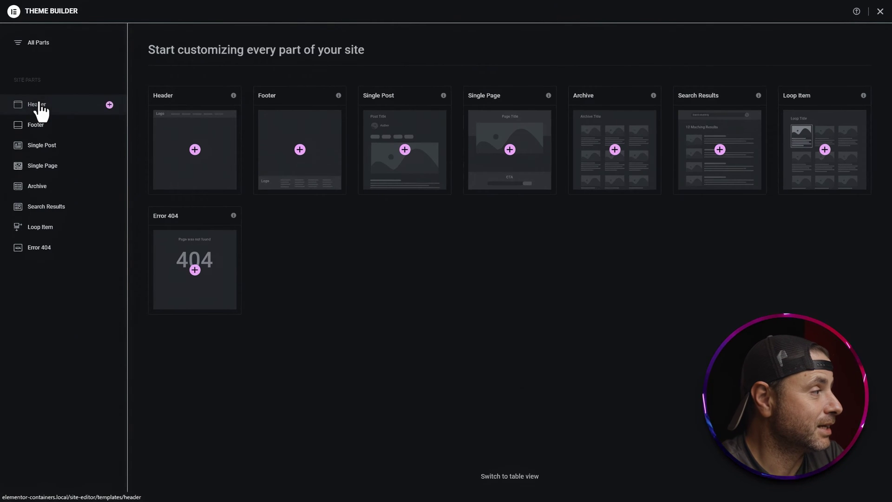
pyautogui.click(194, 149)
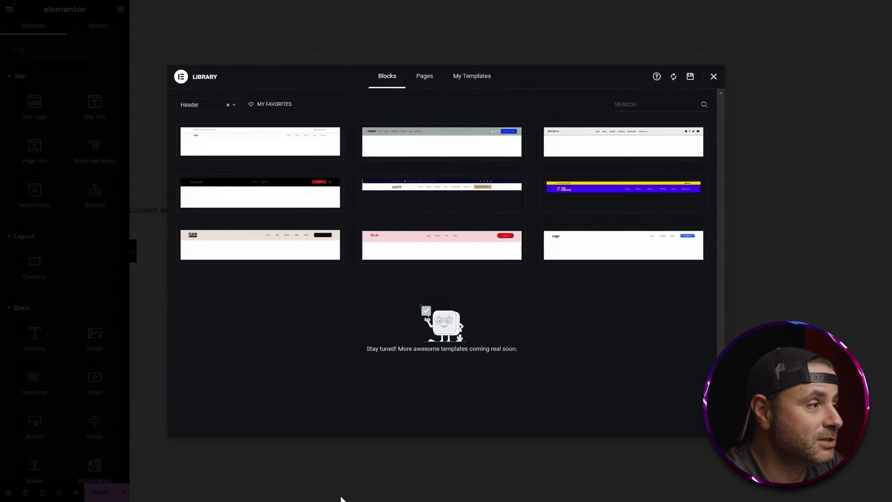
pyautogui.click(714, 76)
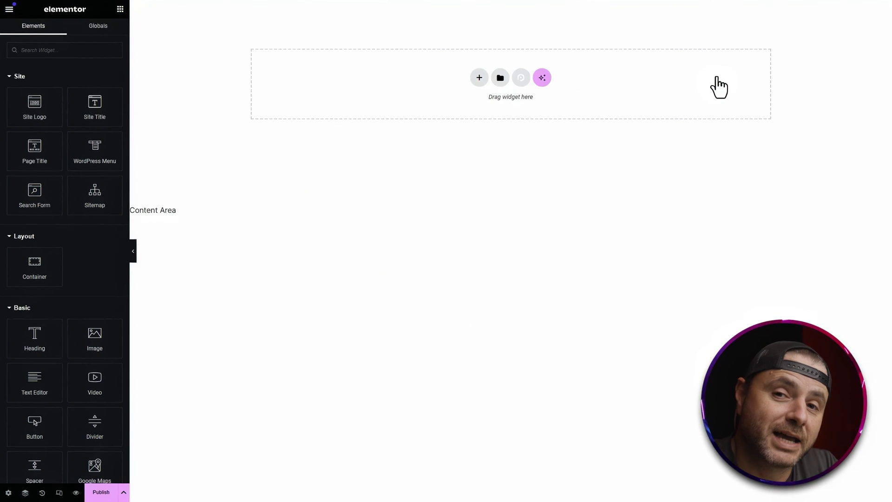
pyautogui.click(411, 249)
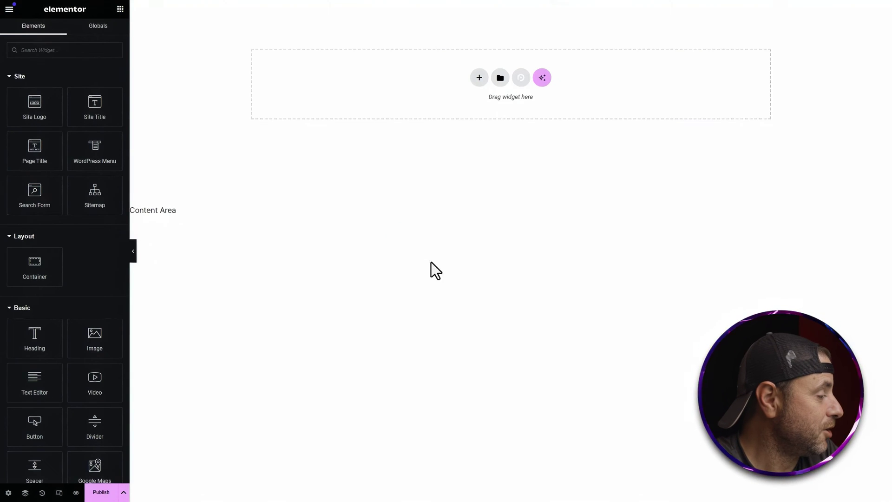
pyautogui.click(8, 493)
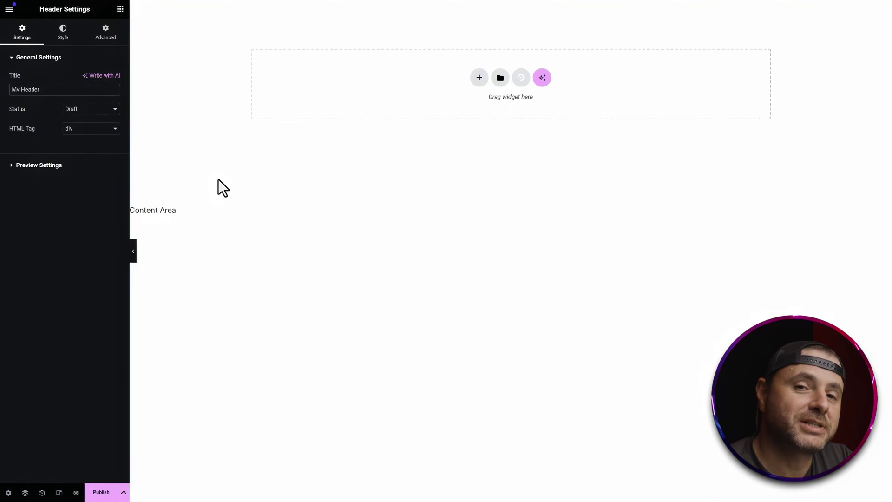
# Set the template's HTML Tag to header and begin adding a container on the canvas
pyautogui.click(90, 138)
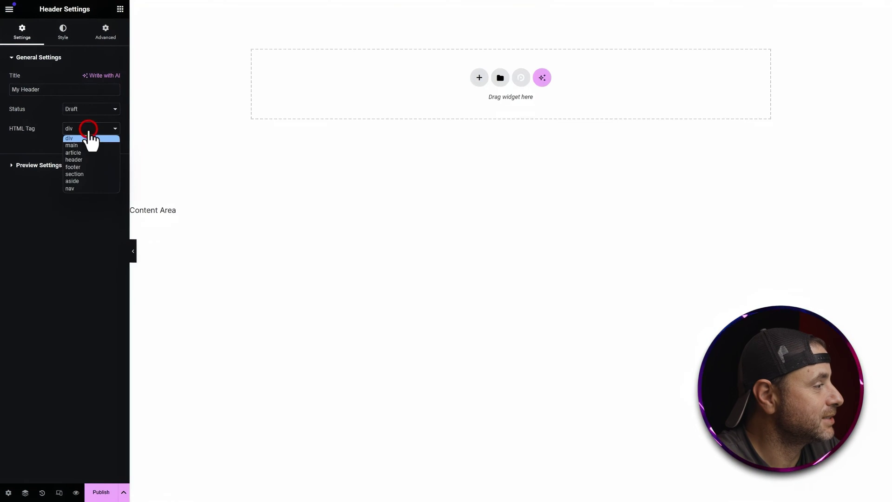
pyautogui.click(88, 157)
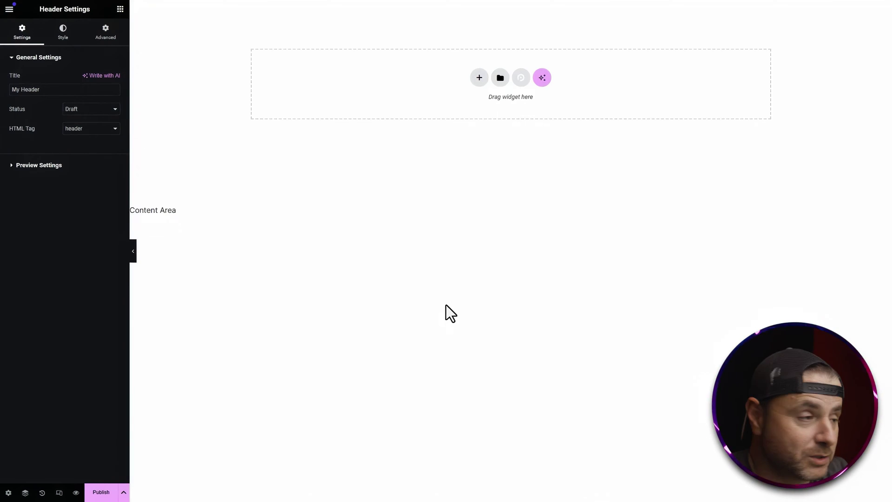
pyautogui.click(480, 77)
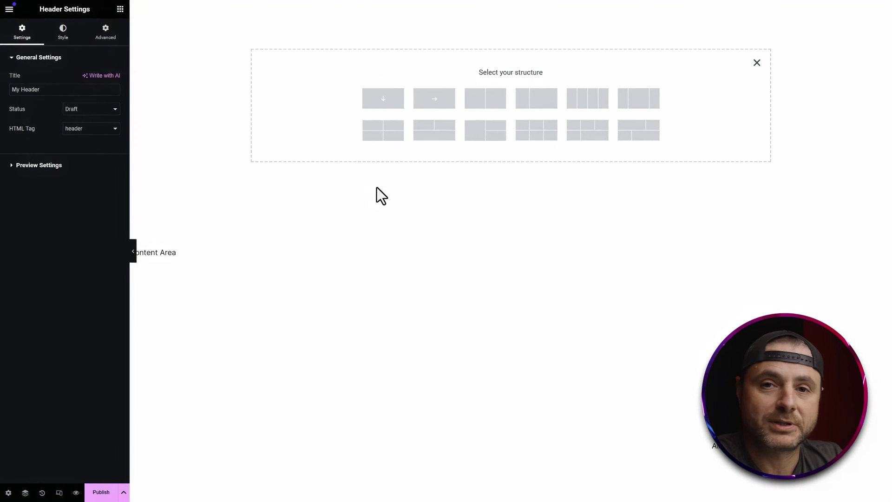
# Add a row container with Full Width content, items centred vertically, and column and row gaps of 0
pyautogui.click(445, 104)
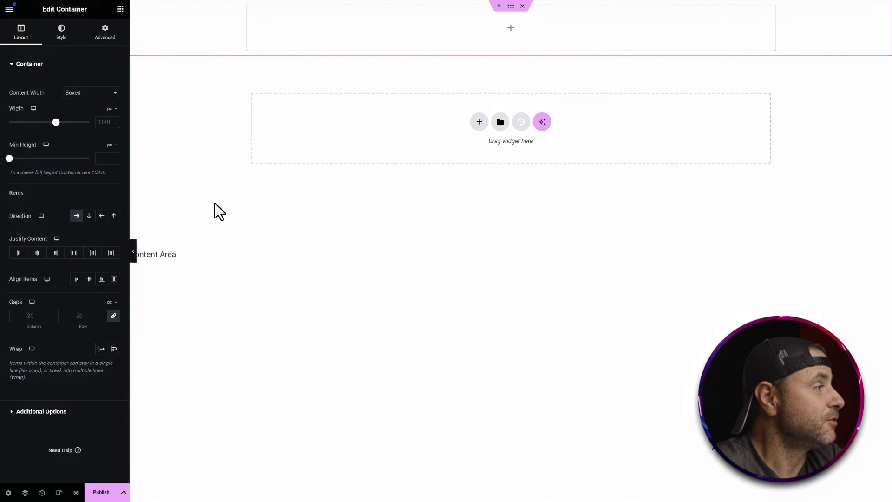
pyautogui.click(75, 92)
pyautogui.click(82, 103)
pyautogui.click(89, 122)
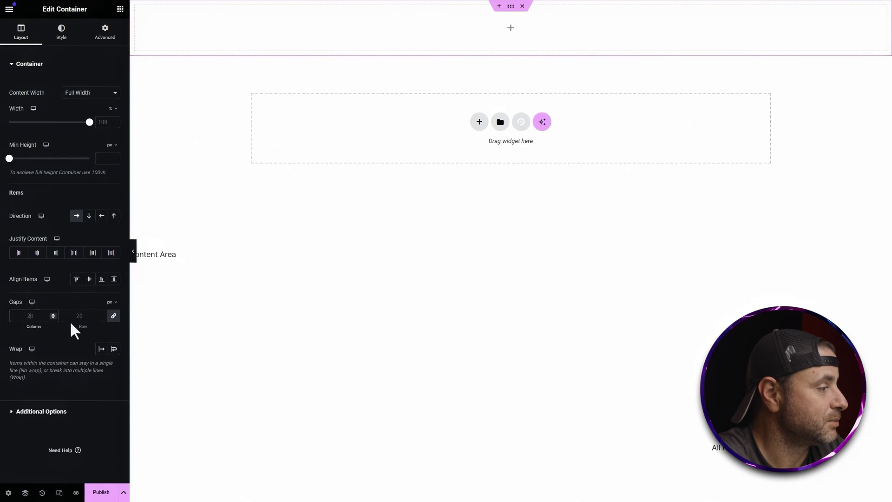
pyautogui.click(89, 279)
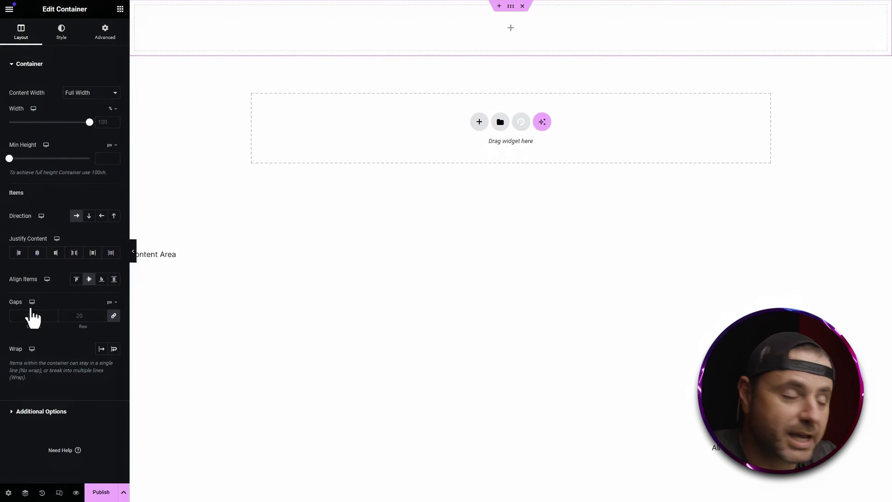
pyautogui.click(30, 317)
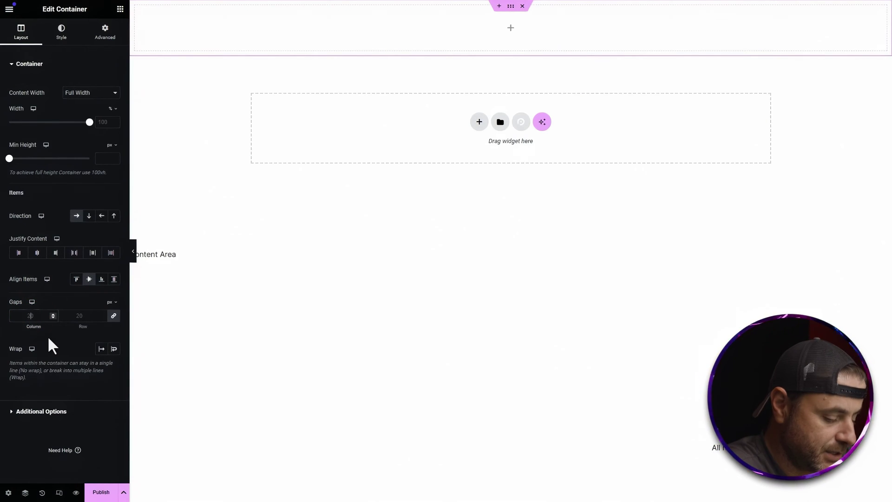
pyautogui.press('BackSpace')
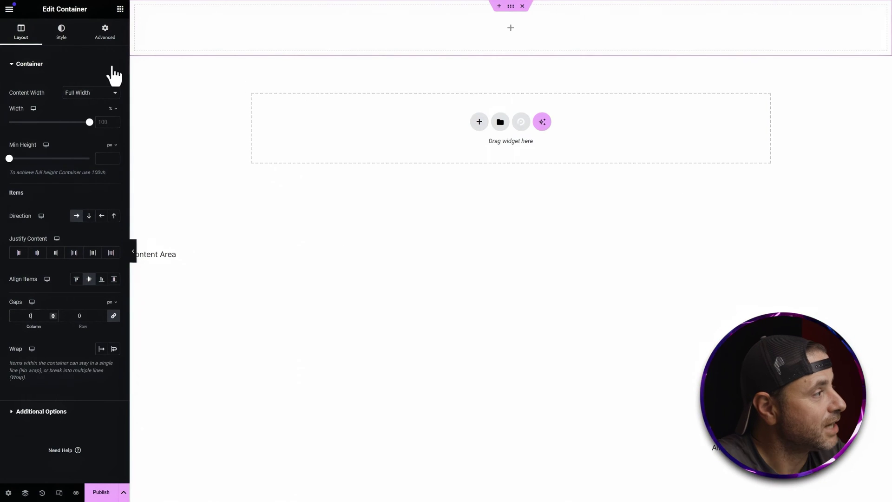
pyautogui.click(61, 31)
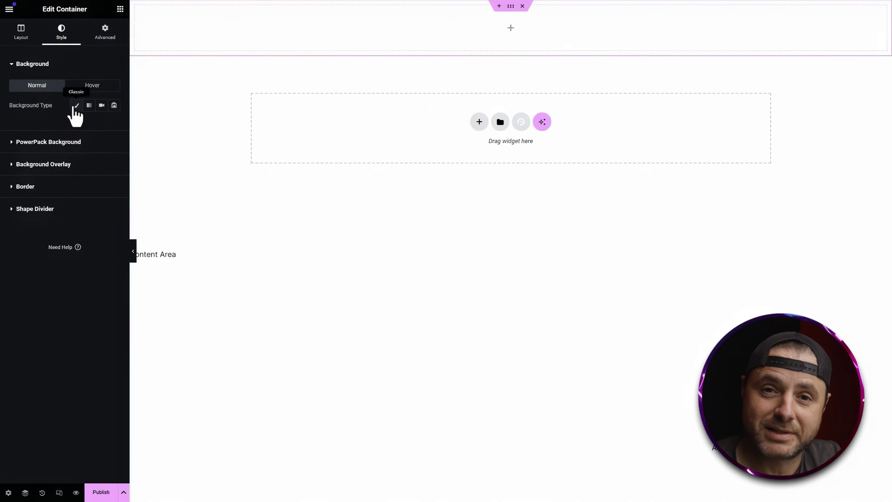
# Give the container a radial gradient background from grey #858585 to black
pyautogui.click(75, 107)
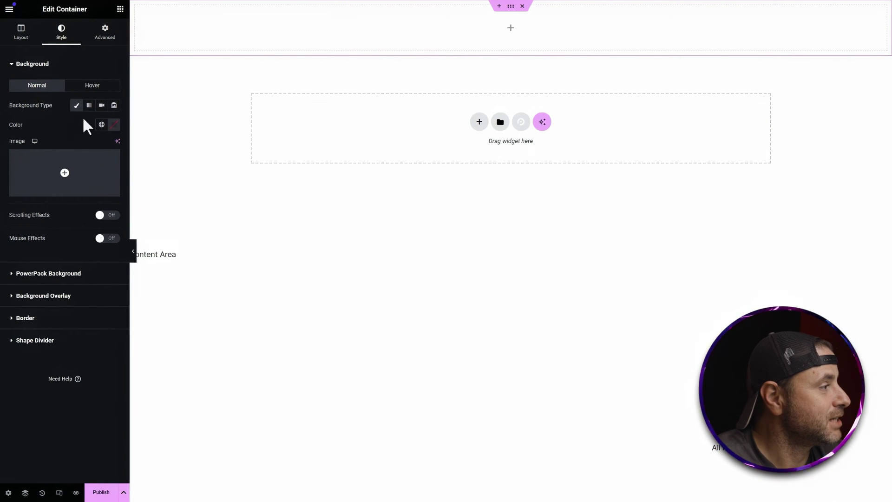
pyautogui.click(89, 106)
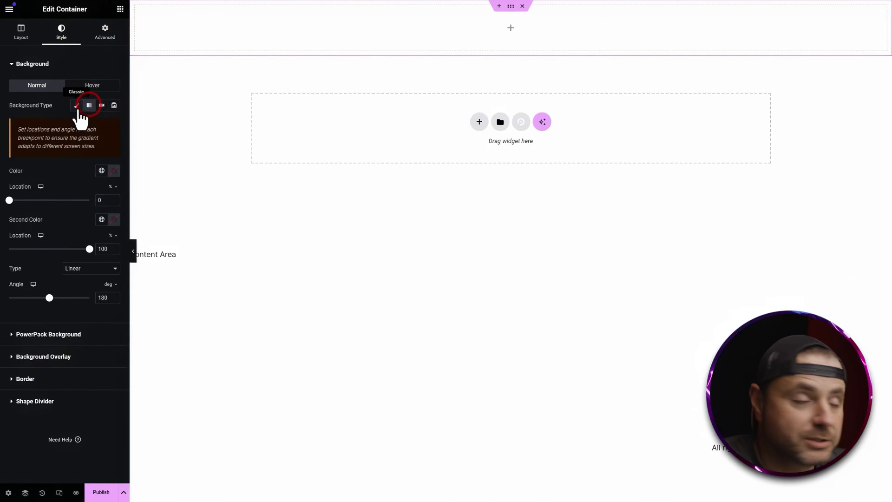
pyautogui.click(76, 105)
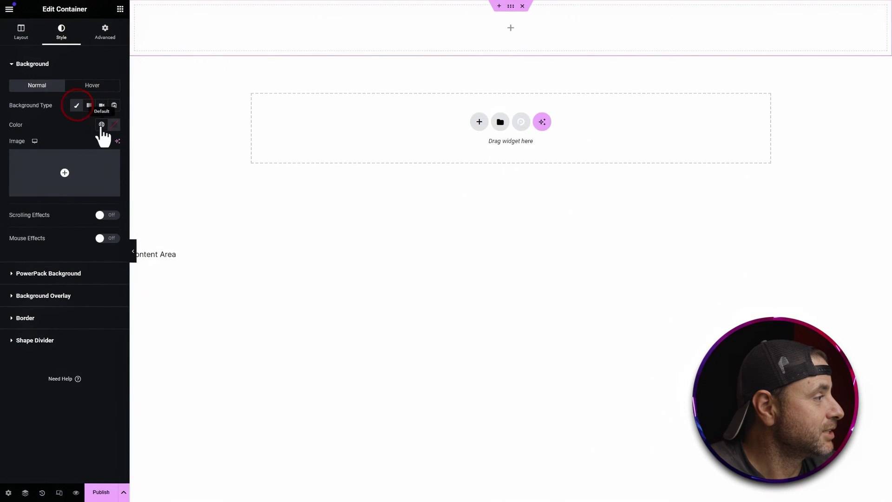
pyautogui.click(115, 125)
pyautogui.click(61, 163)
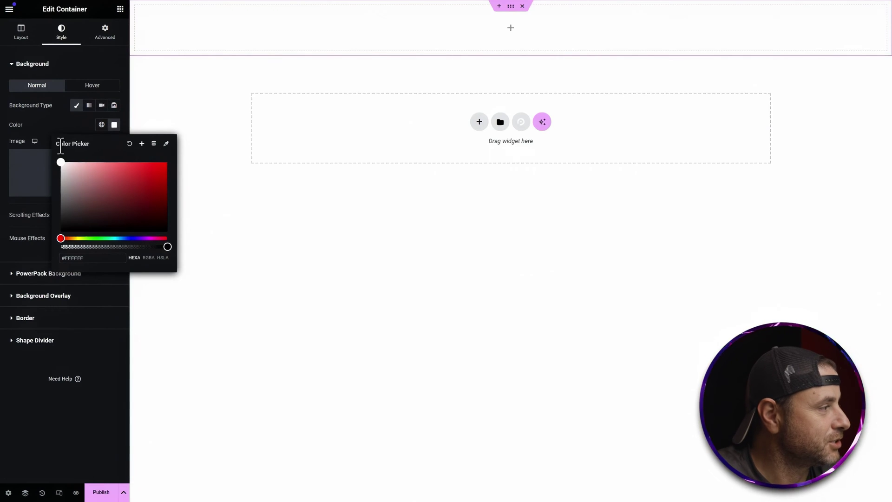
pyautogui.click(87, 114)
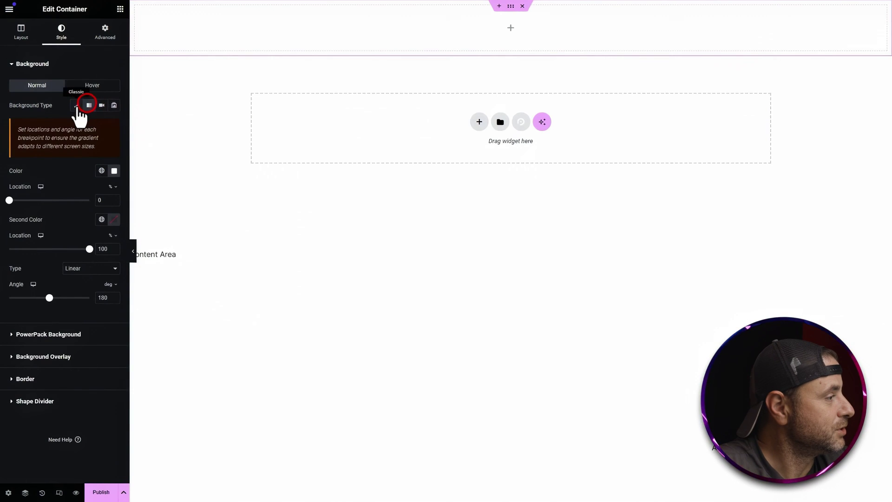
pyautogui.click(114, 171)
pyautogui.moveTo(82, 217); pyautogui.dragTo(60, 241)
pyautogui.click(66, 167)
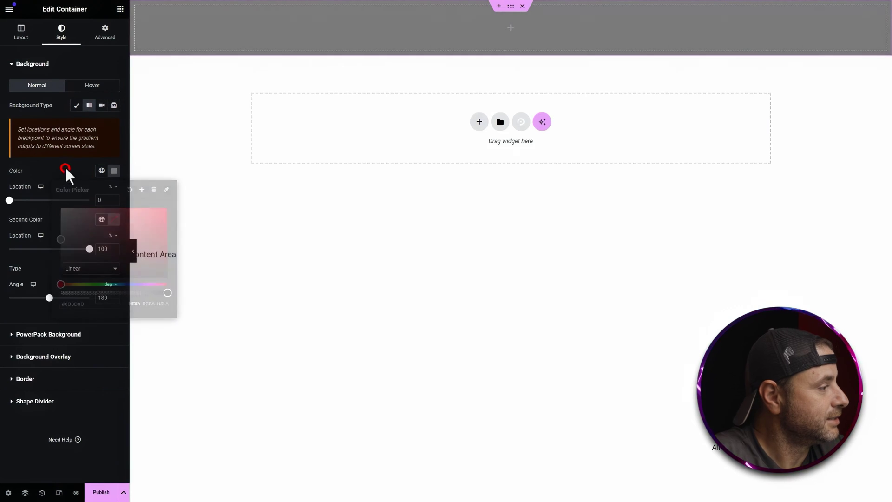
pyautogui.click(114, 220)
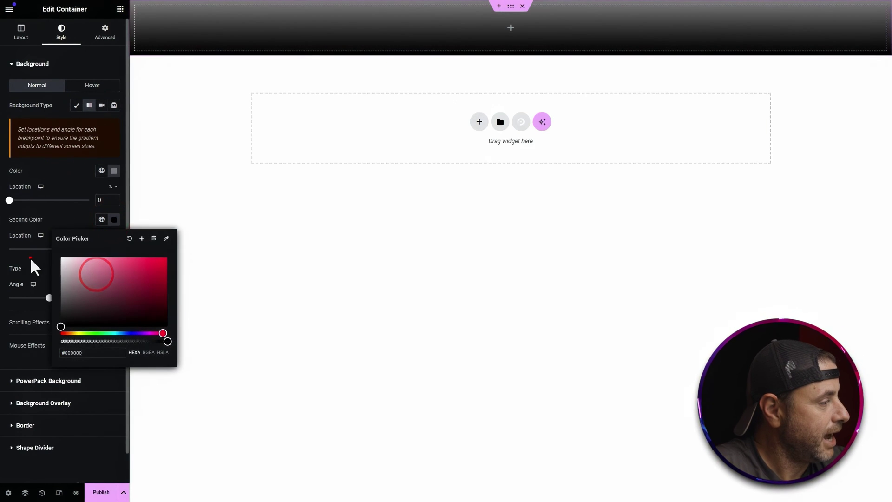
pyautogui.click(30, 257)
pyautogui.click(70, 269)
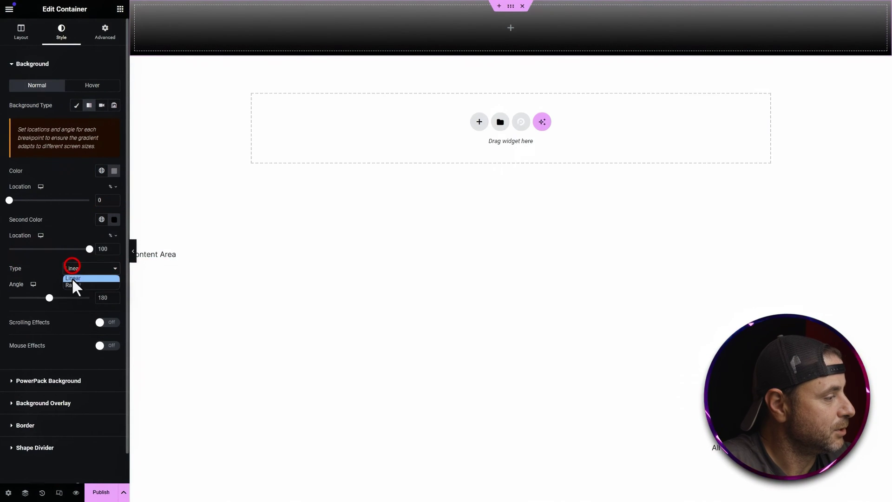
pyautogui.click(72, 278)
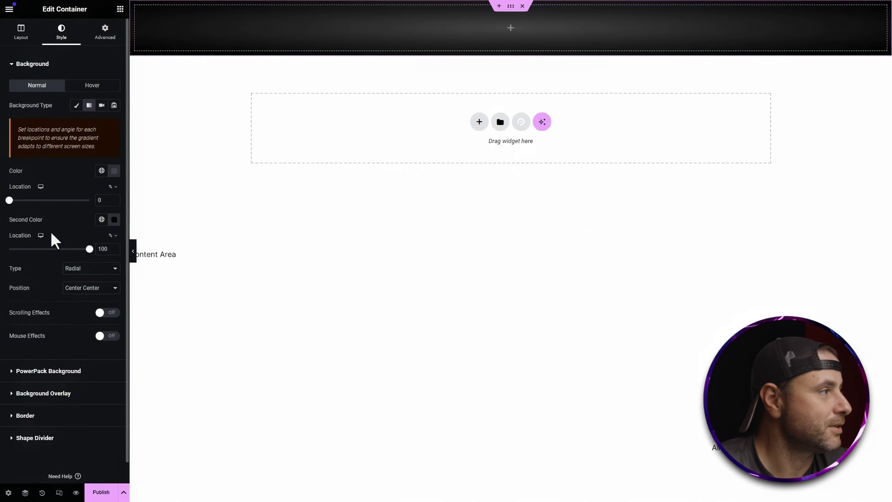
# Set the container's minimum height to 60 px
pyautogui.click(21, 32)
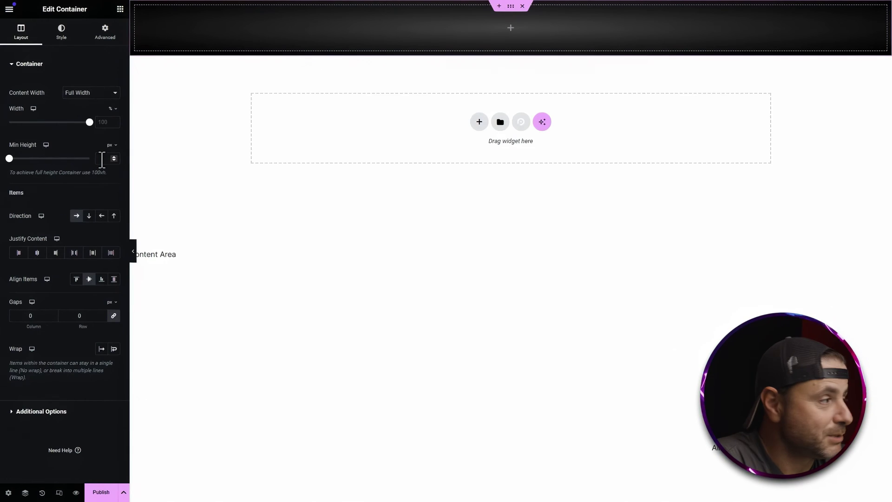
pyautogui.click(101, 159)
pyautogui.write('60')
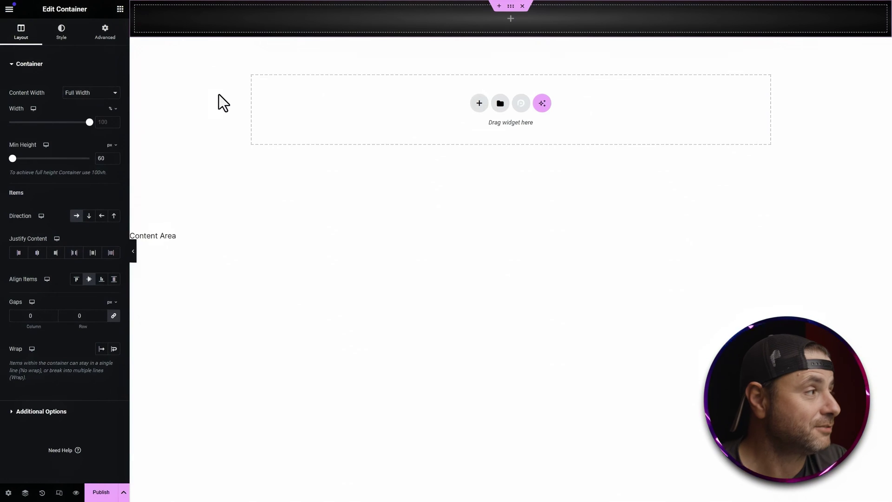
# Add a Site Logo widget to the header, set the MC logo as the site logo, and save Site Settings
pyautogui.click(119, 10)
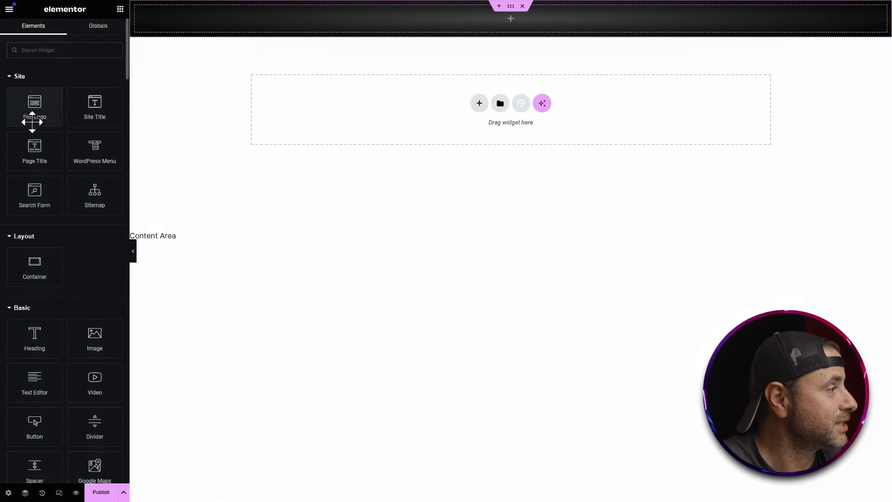
pyautogui.moveTo(21, 106); pyautogui.dragTo(361, 21)
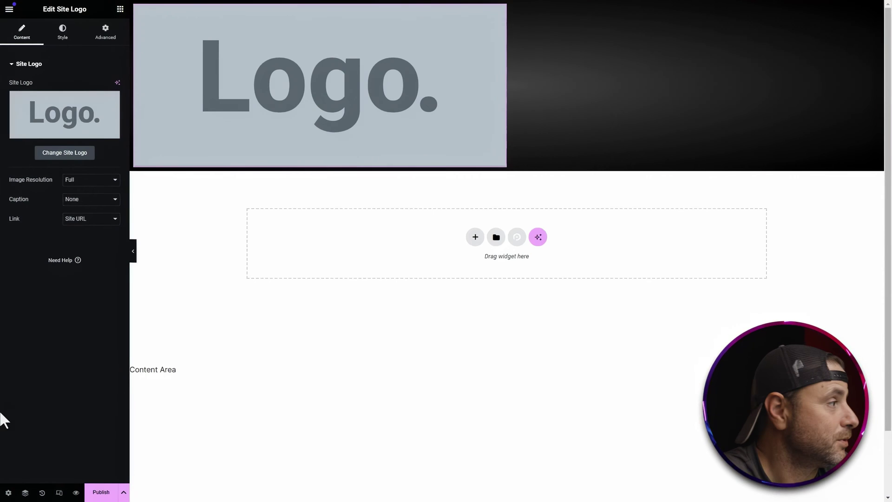
pyautogui.click(64, 154)
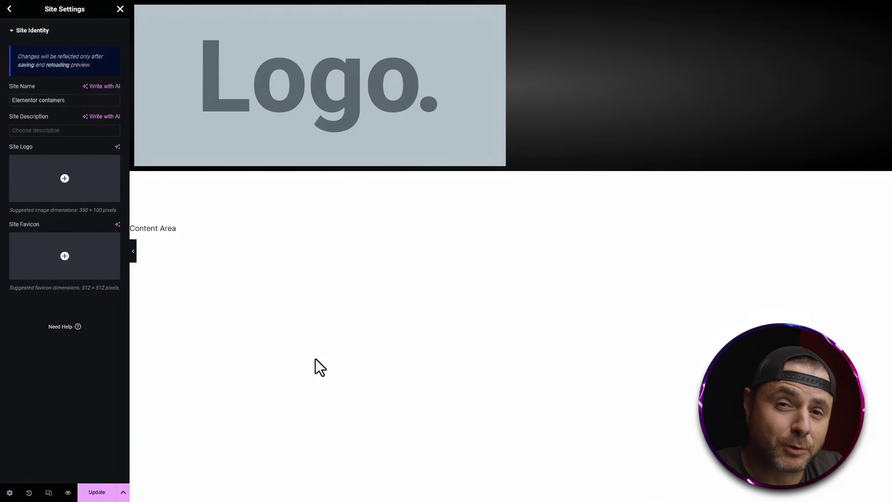
pyautogui.moveTo(42, 191)
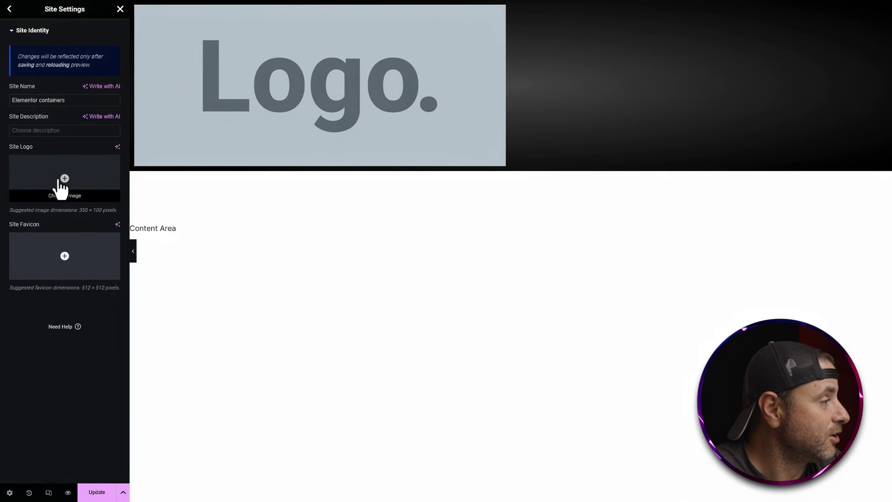
pyautogui.click(61, 186)
pyautogui.click(149, 108)
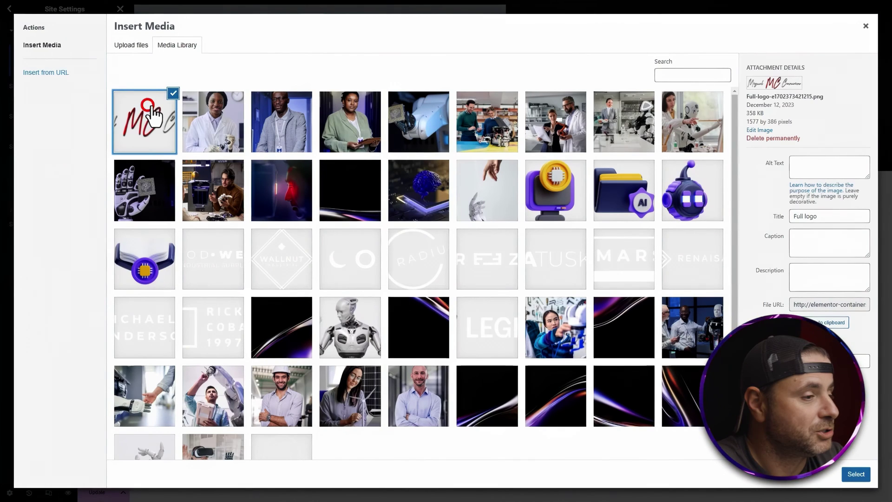
pyautogui.click(856, 474)
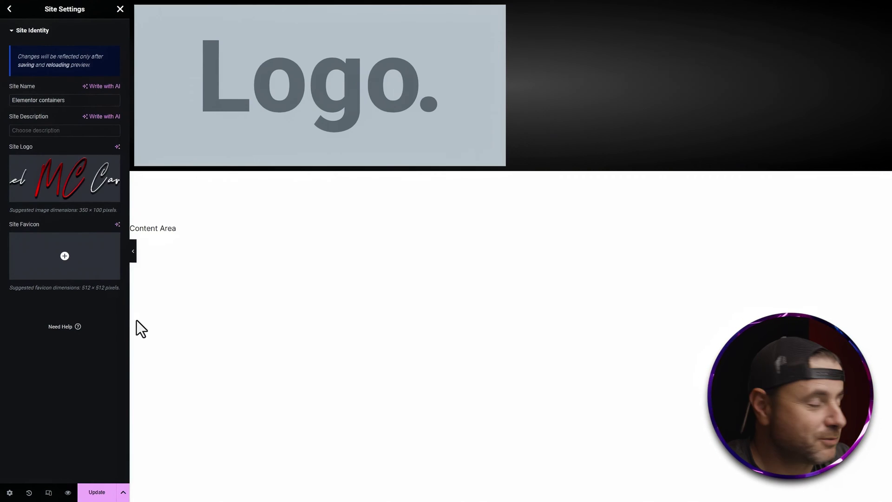
pyautogui.click(89, 493)
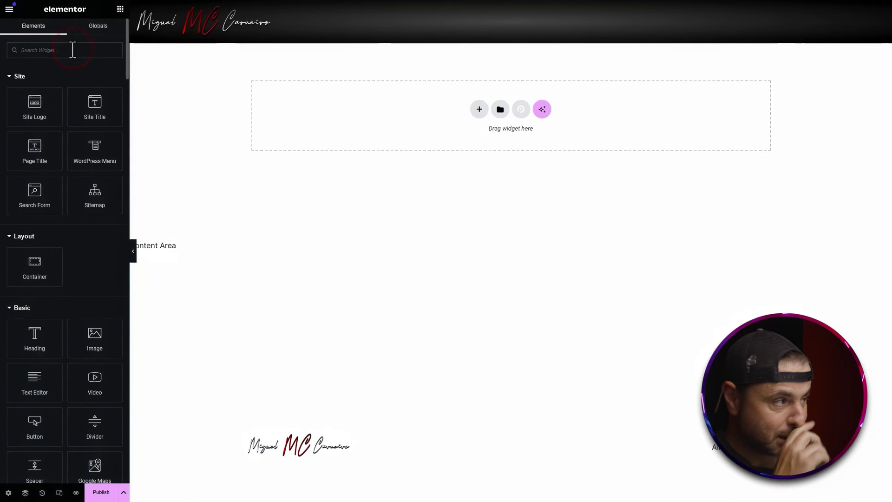
# Place the WordPress Menu widget beside the logo, showing Home, About Us, Services, Sample Page, Contact Us
pyautogui.write('menu')
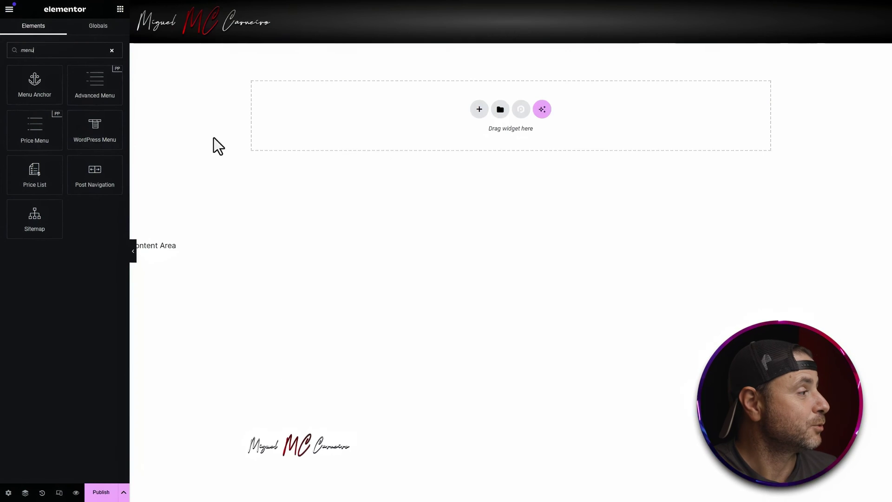
pyautogui.moveTo(102, 132); pyautogui.dragTo(288, 21)
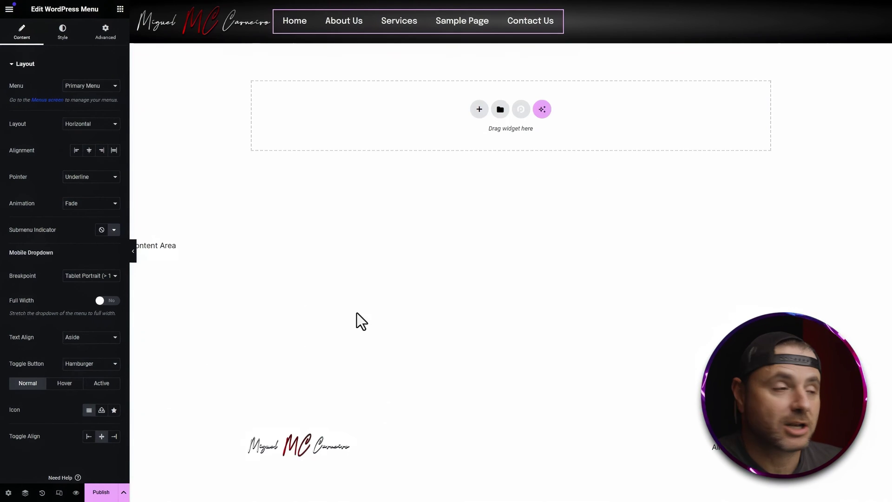
pyautogui.click(238, 332)
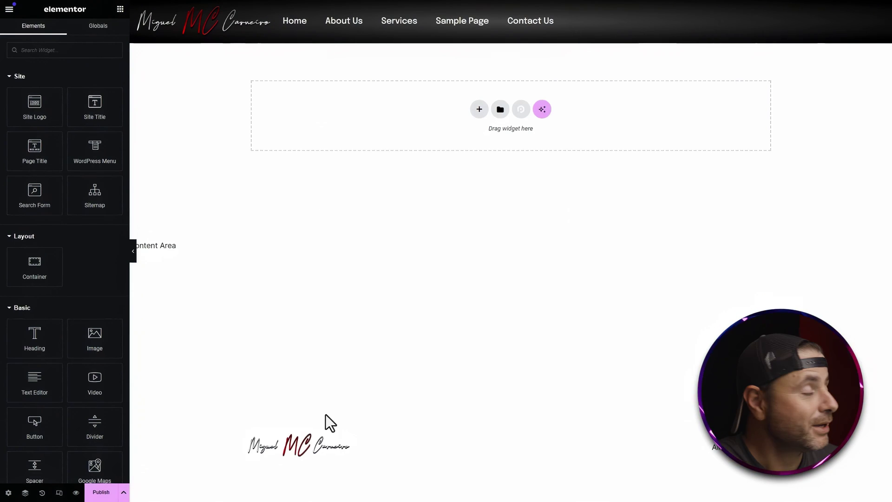
# Set the Site Logo's size to Grow and its alignment to Left
pyautogui.click(268, 12)
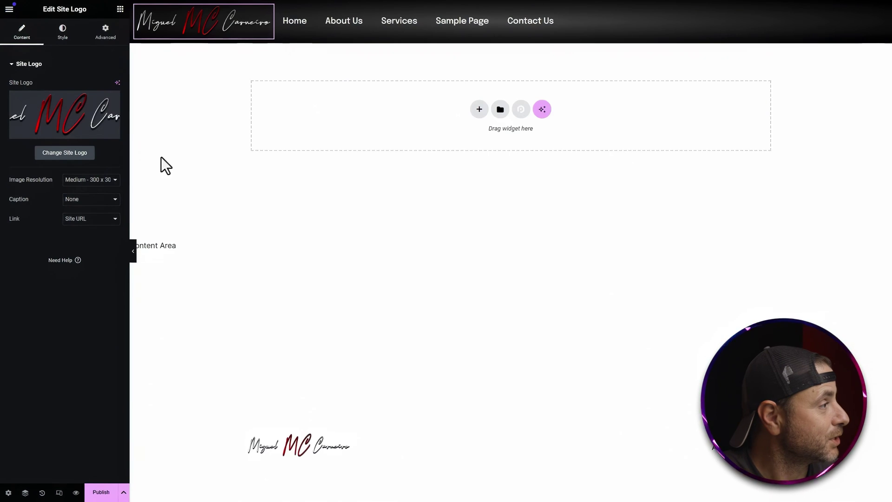
pyautogui.click(107, 32)
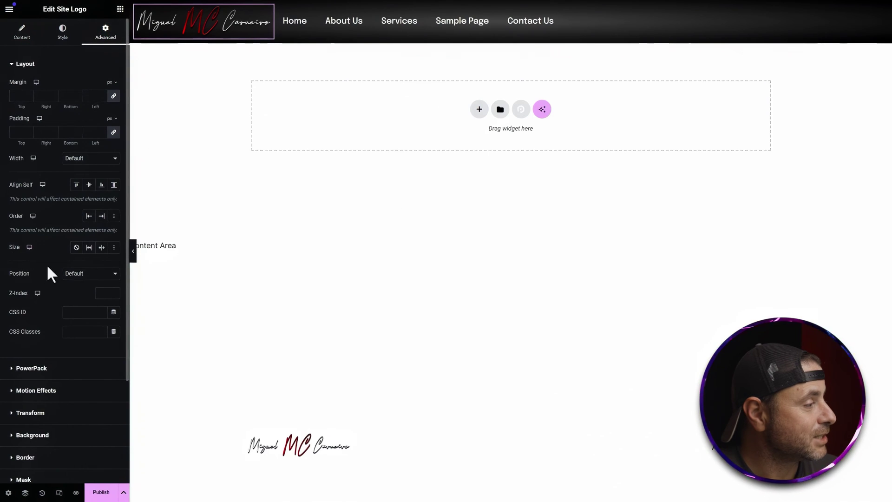
pyautogui.click(89, 247)
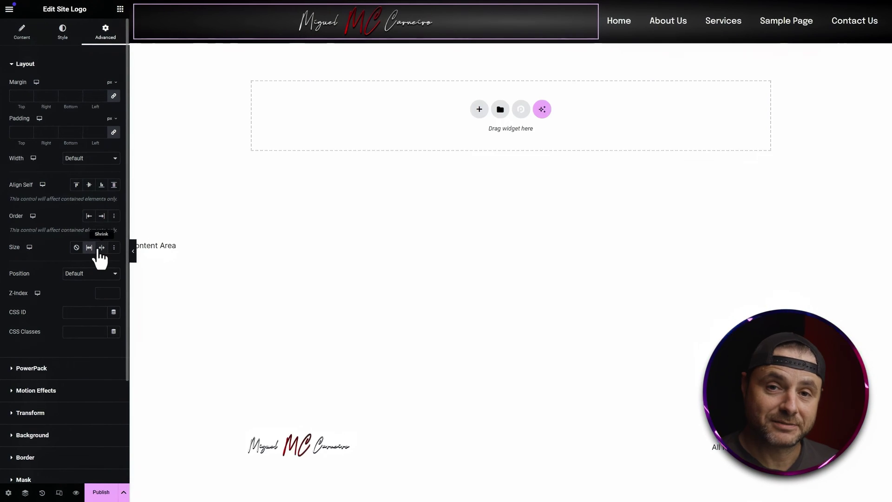
pyautogui.click(63, 32)
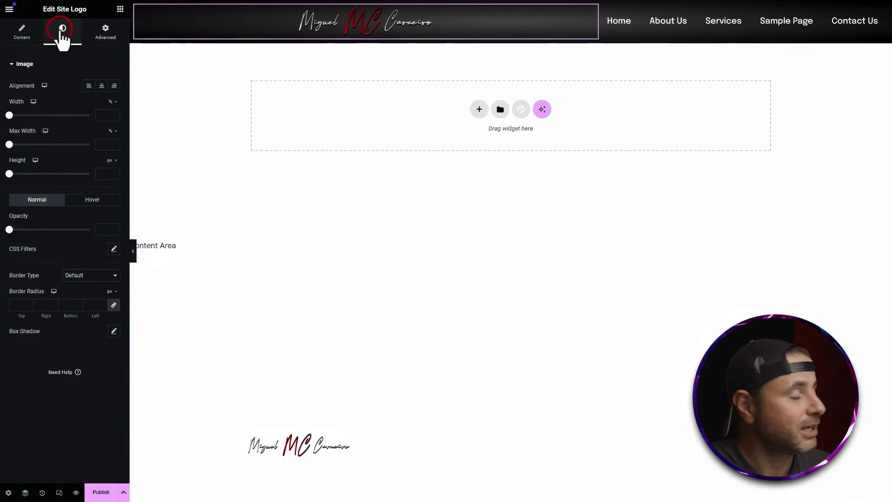
pyautogui.click(88, 86)
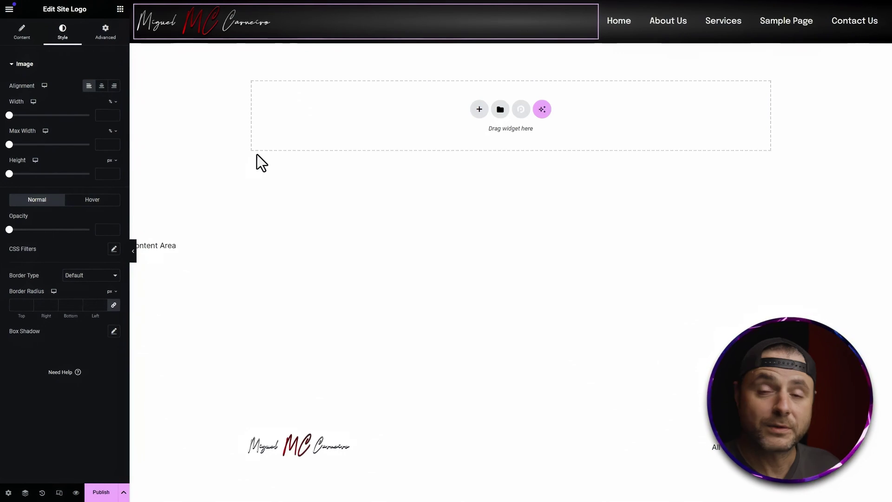
pyautogui.click(565, 241)
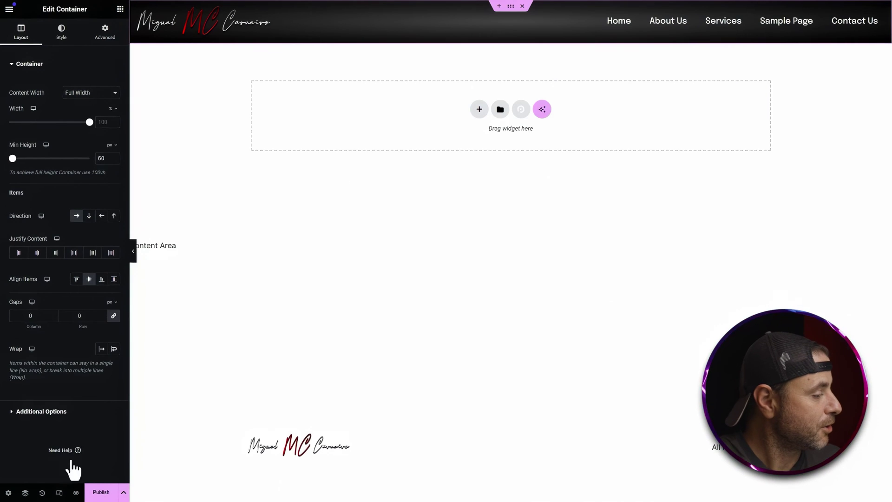
# Switch to the Mobile responsive preview and open the logo's Advanced layout settings
pyautogui.click(59, 494)
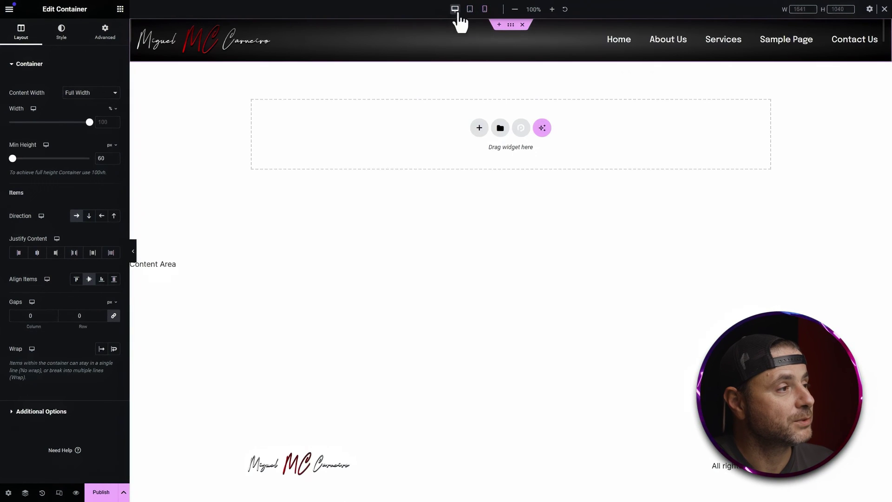
pyautogui.click(484, 10)
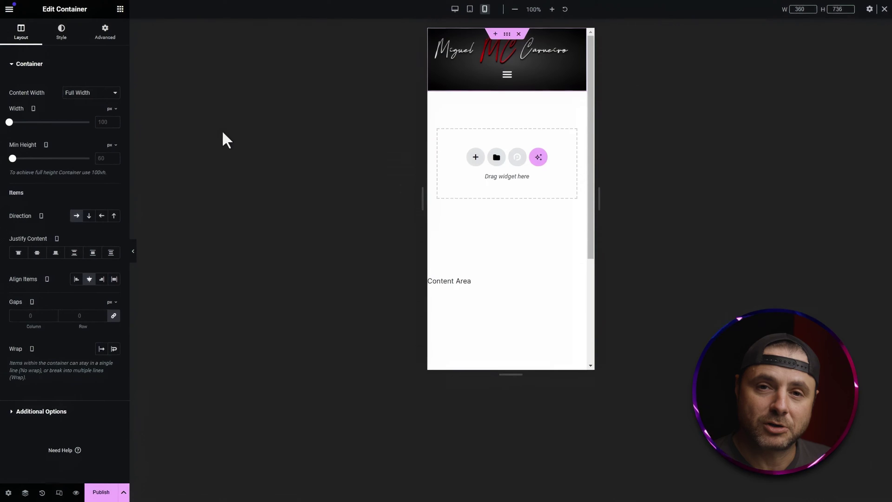
pyautogui.click(530, 53)
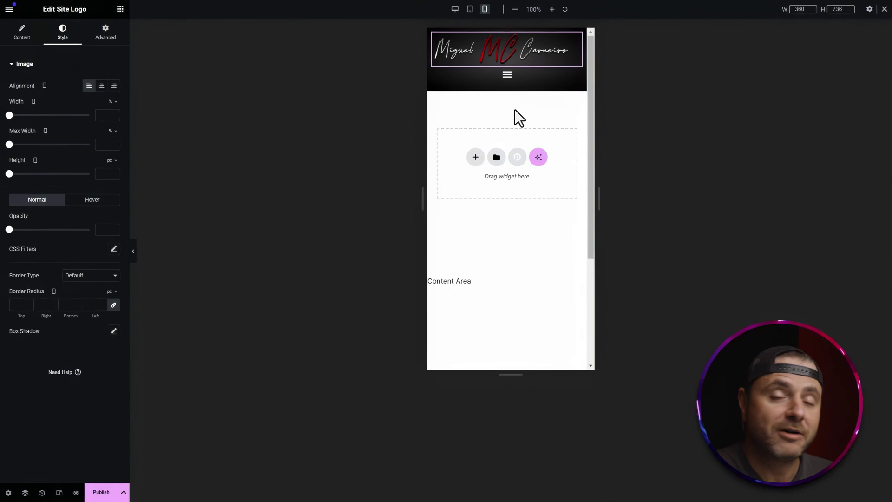
pyautogui.moveTo(573, 32)
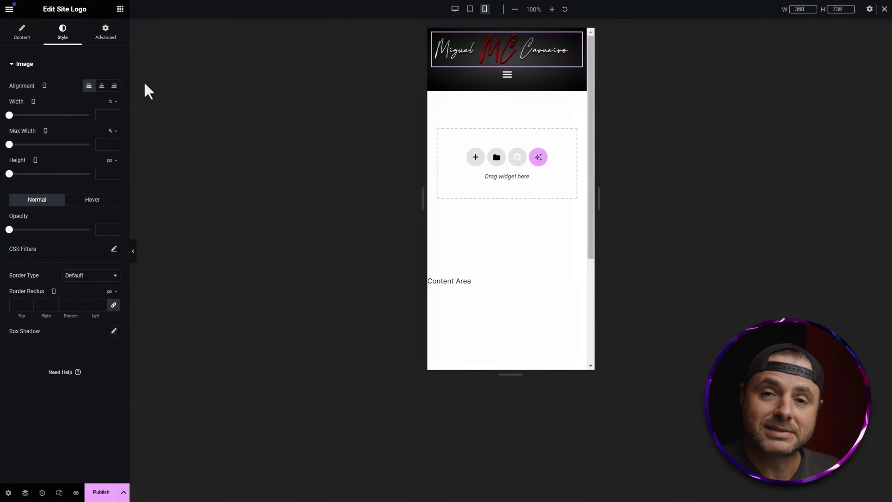
pyautogui.click(110, 39)
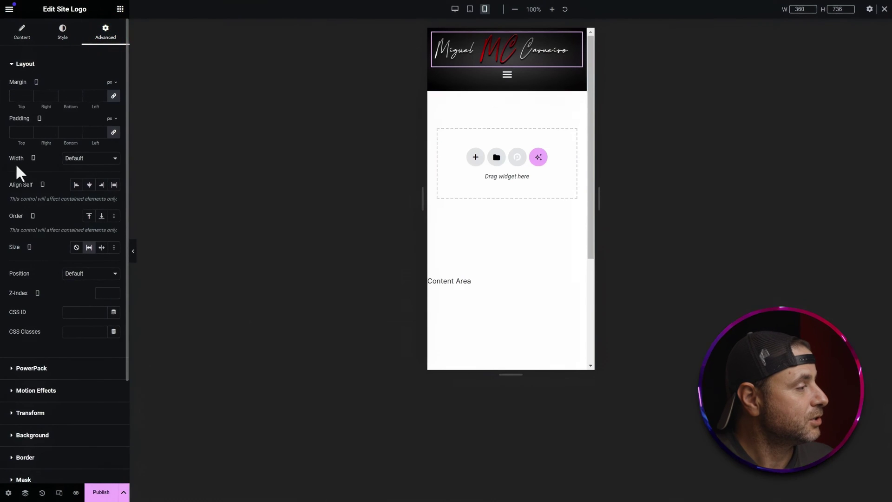
# Set the Site Logo's mobile width to Custom, unit %, with a value of 49
pyautogui.click(76, 157)
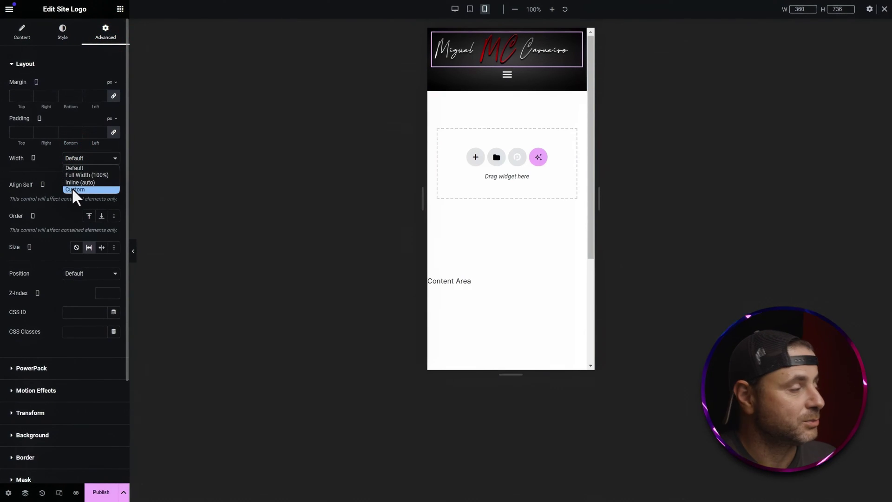
pyautogui.click(72, 188)
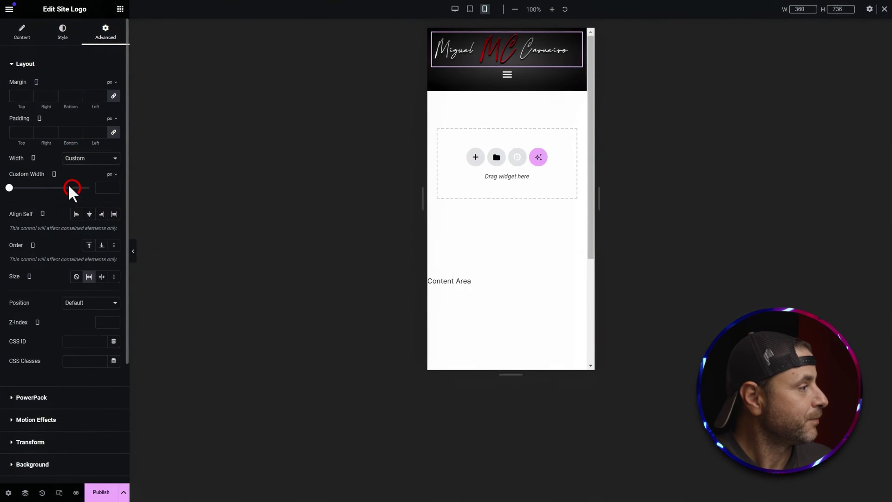
pyautogui.click(103, 189)
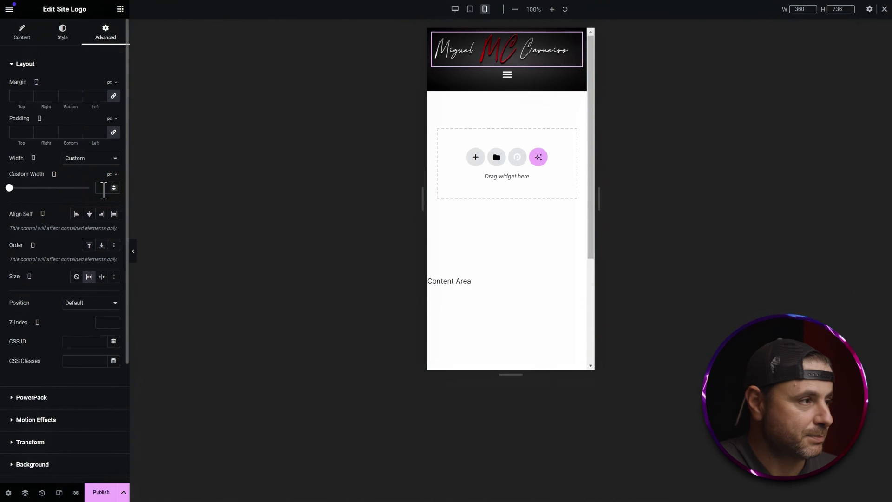
pyautogui.click(112, 174)
pyautogui.click(113, 186)
pyautogui.write('49')
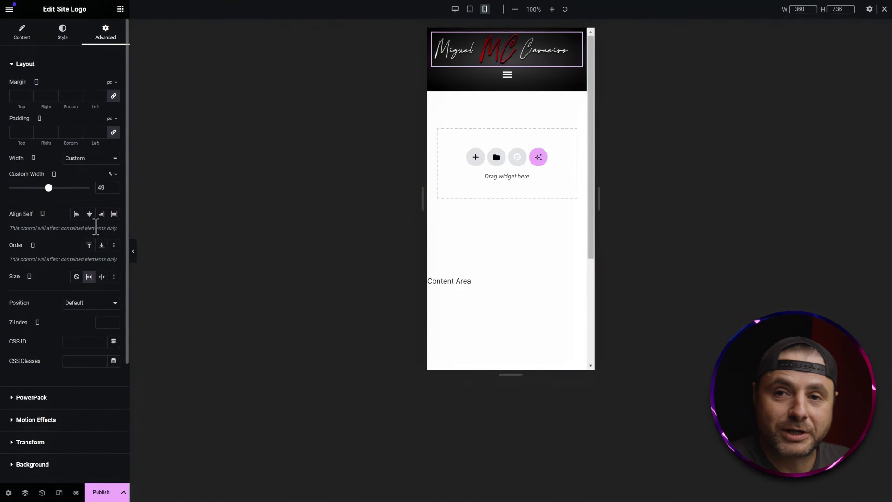
pyautogui.click(112, 175)
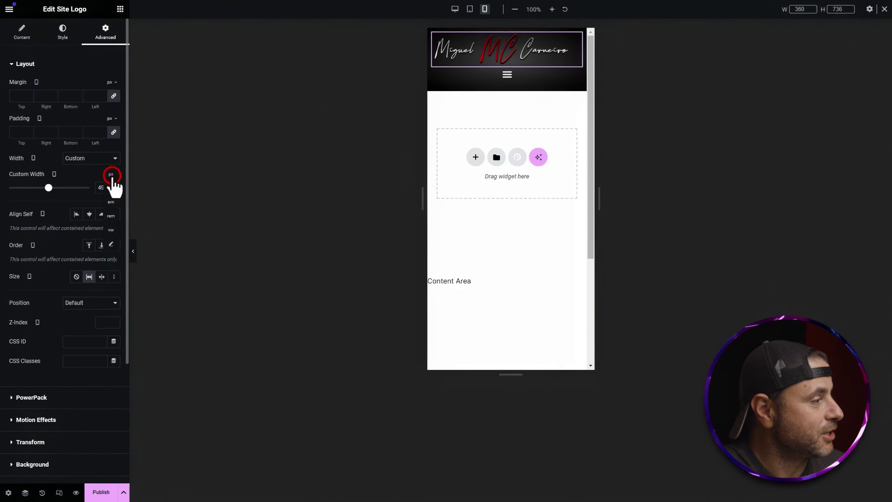
pyautogui.click(111, 187)
pyautogui.click(110, 174)
pyautogui.click(93, 174)
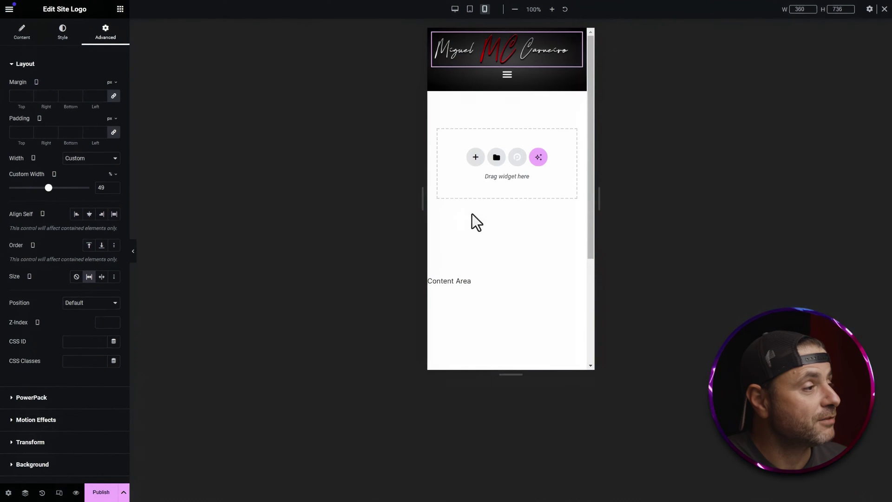
# Set the WordPress Menu's mobile width to Custom 32%, then return to the Desktop preview
pyautogui.click(576, 73)
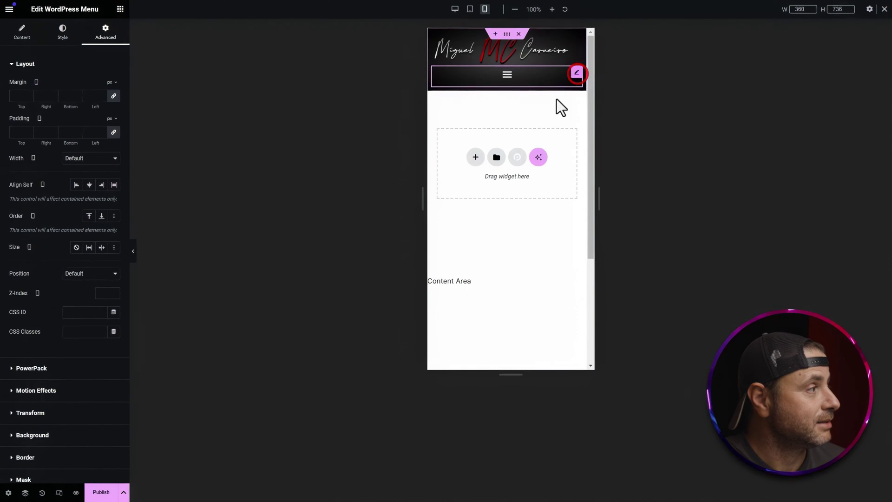
pyautogui.click(105, 36)
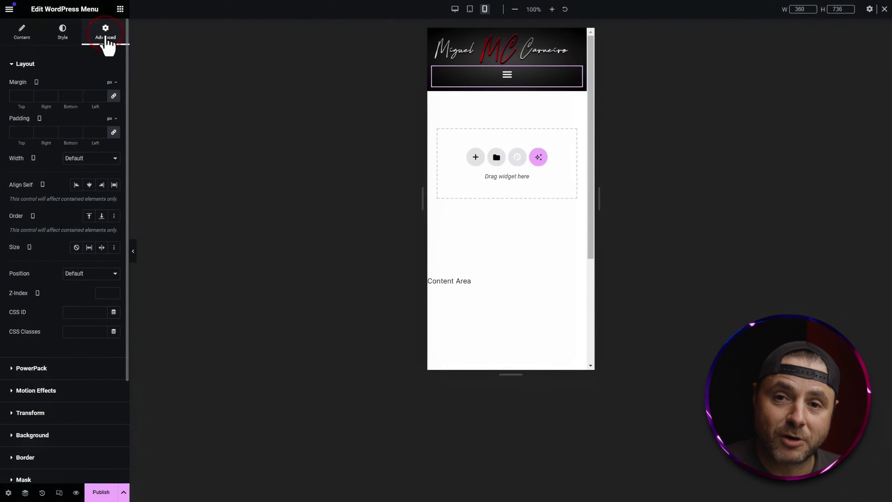
pyautogui.click(76, 159)
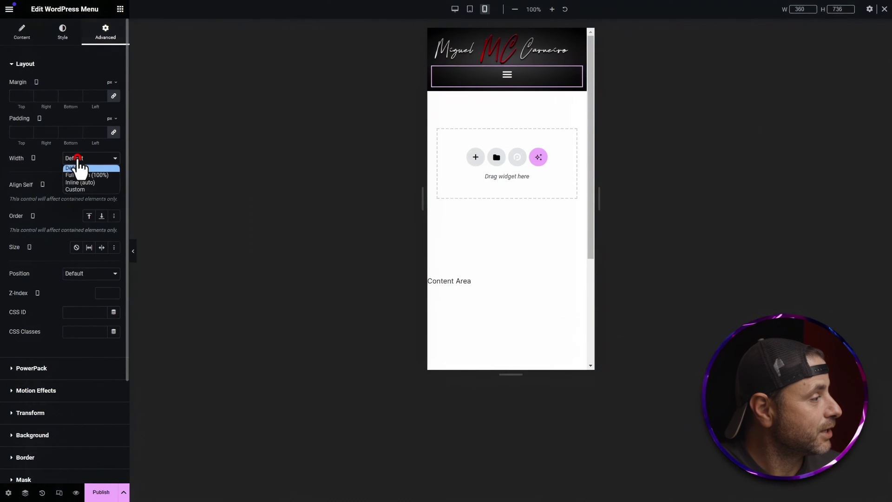
pyautogui.click(78, 186)
pyautogui.click(99, 188)
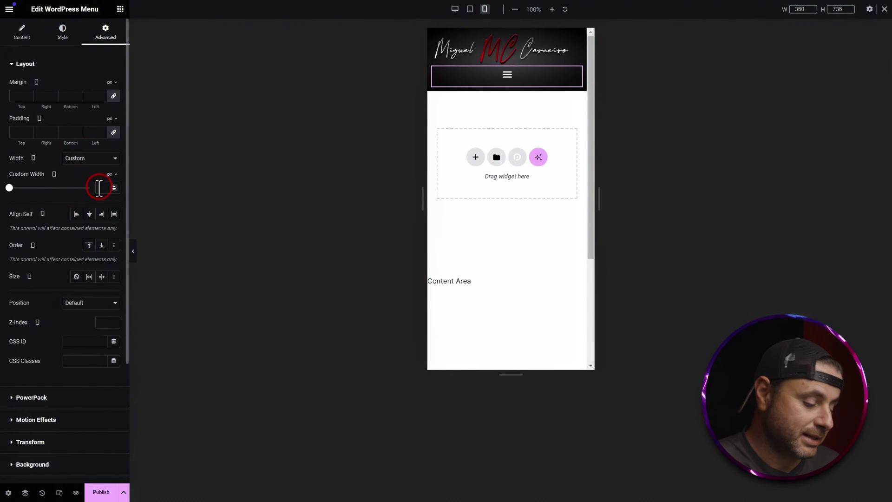
pyautogui.write('49')
pyautogui.click(112, 181)
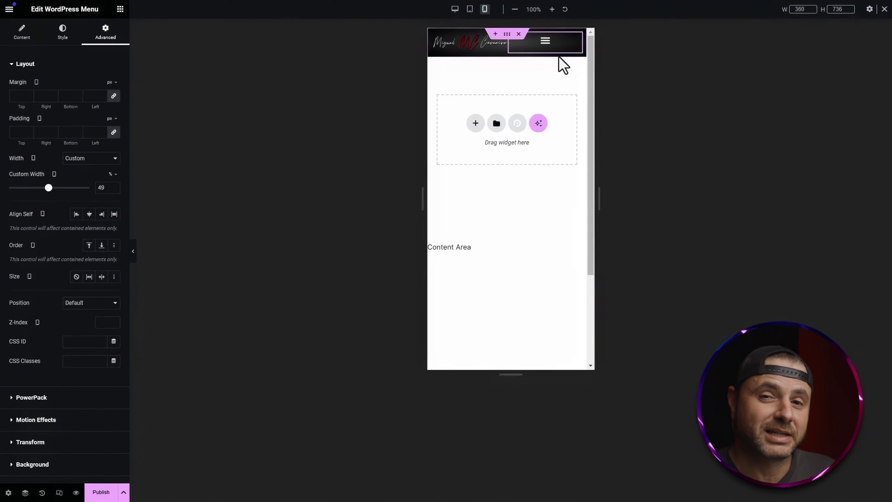
pyautogui.click(114, 189)
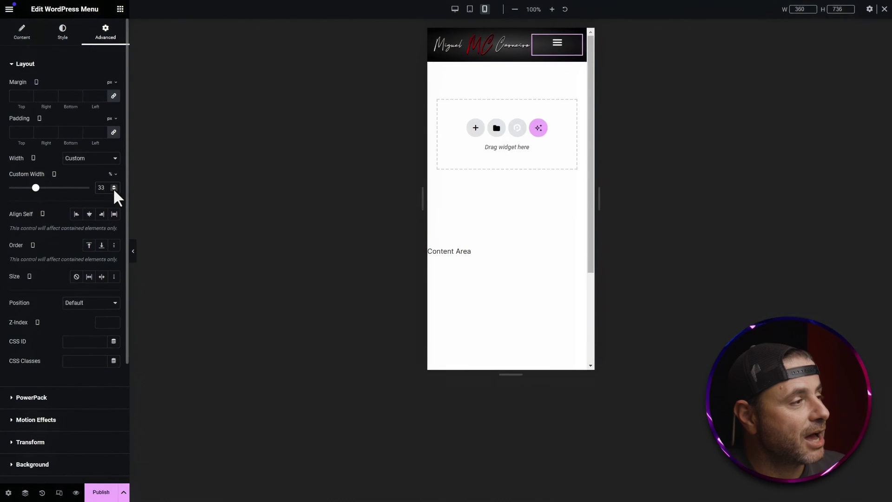
pyautogui.click(113, 189)
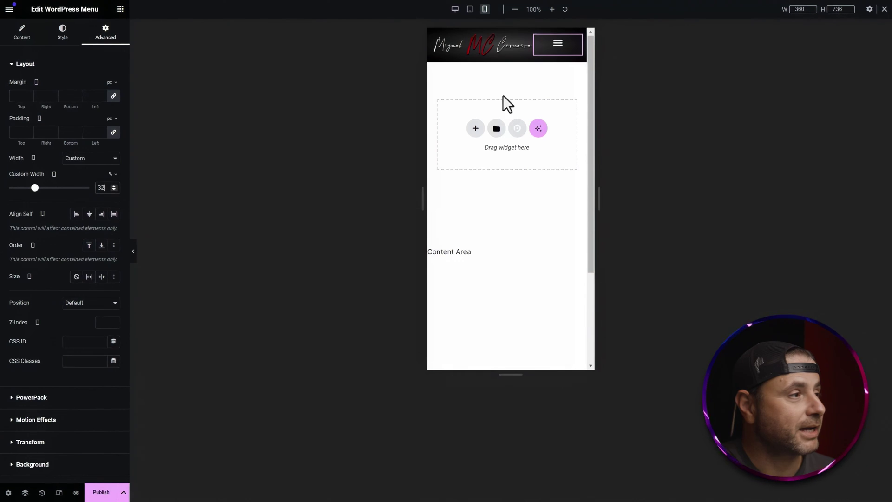
pyautogui.click(456, 10)
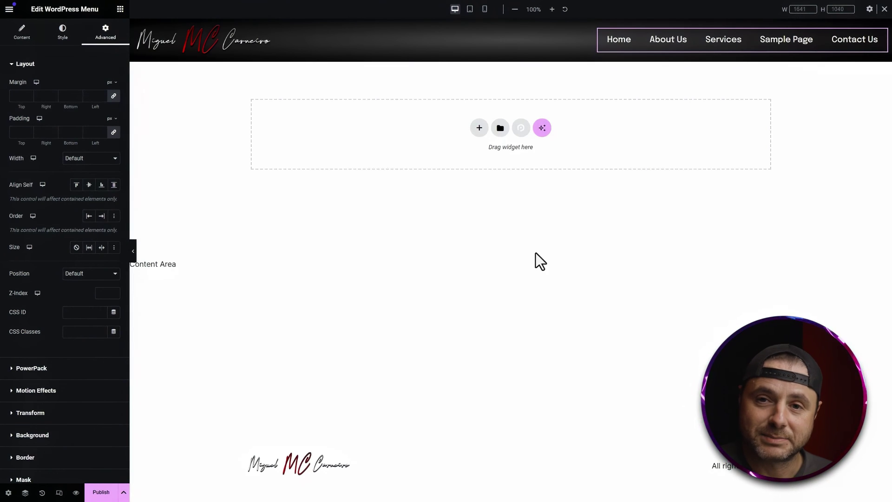
# Reselect the WordPress Menu widget and bring up its Style > Dropdown options
pyautogui.click(652, 266)
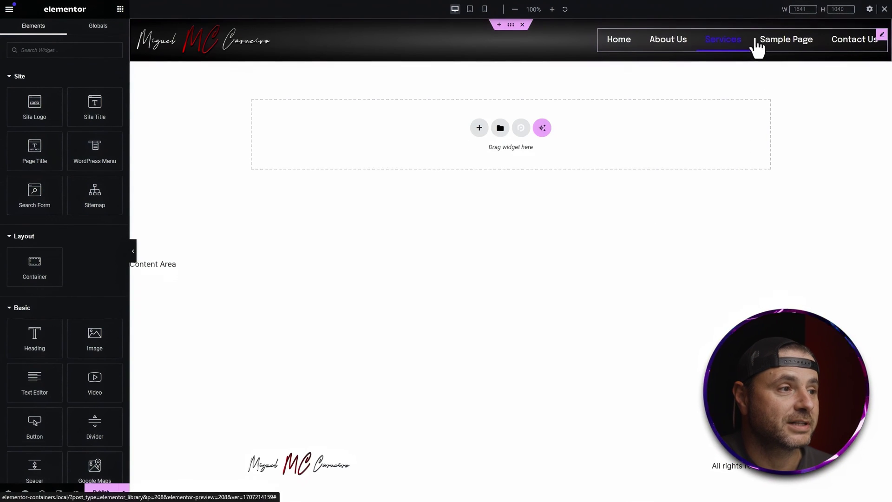
pyautogui.click(882, 35)
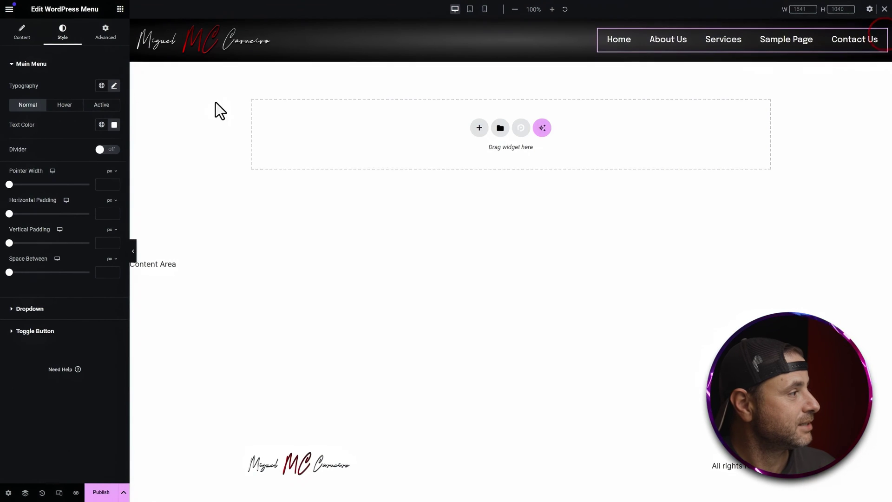
pyautogui.click(21, 33)
pyautogui.click(62, 32)
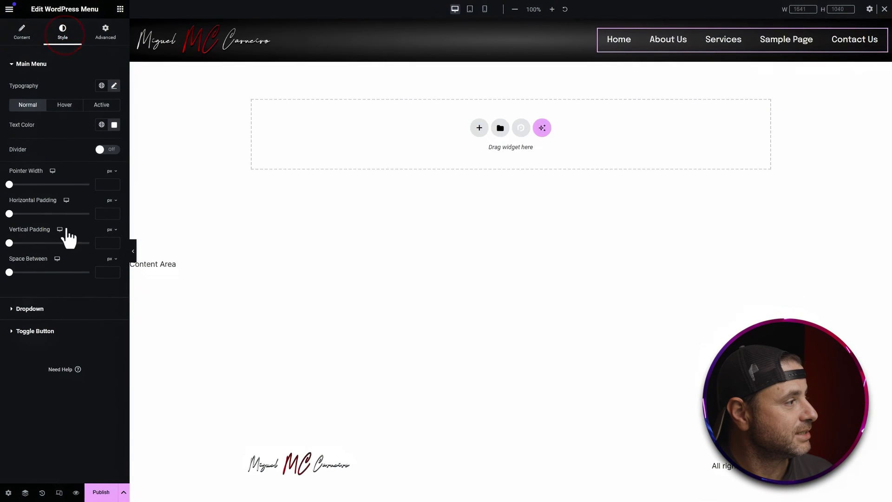
pyautogui.click(49, 309)
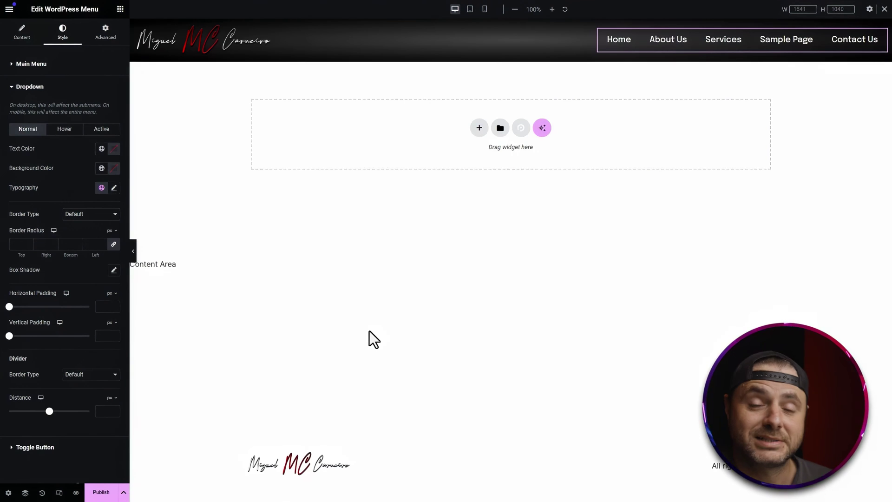
# Preview the header at mobile width, then return to the desktop preview
pyautogui.click(485, 9)
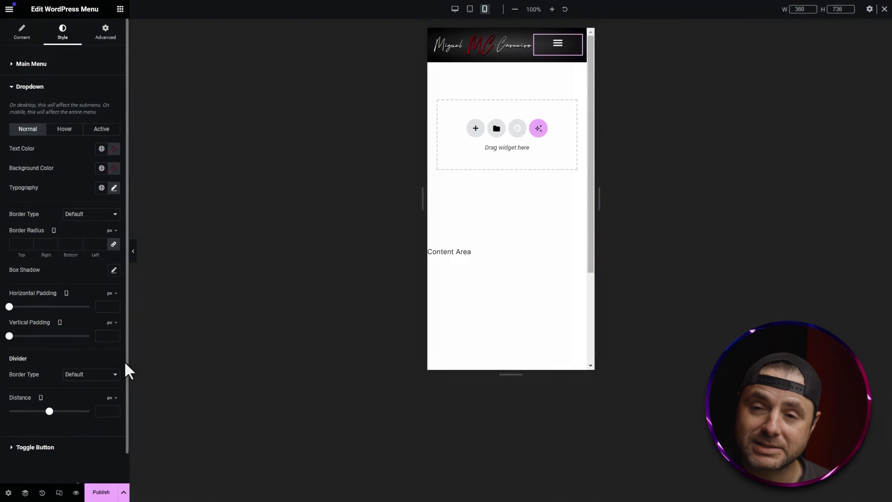
pyautogui.hotkey('ctrl', 'shift', 'm')
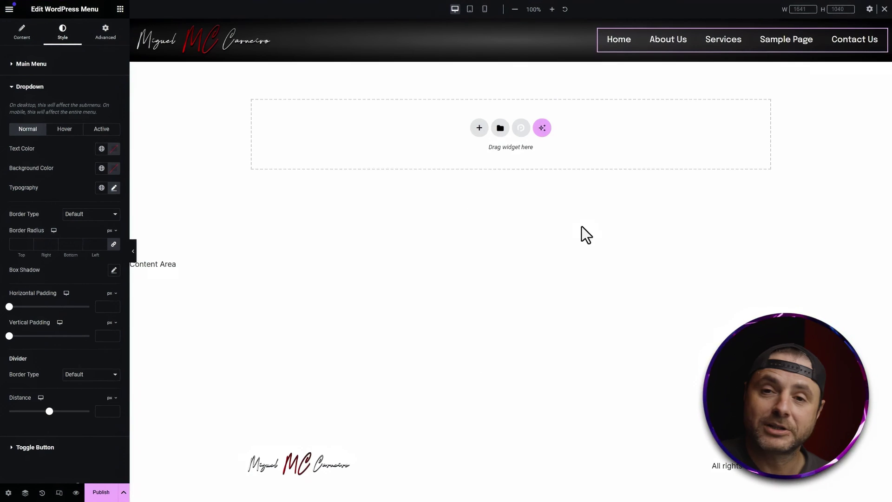
pyautogui.moveTo(514, 37)
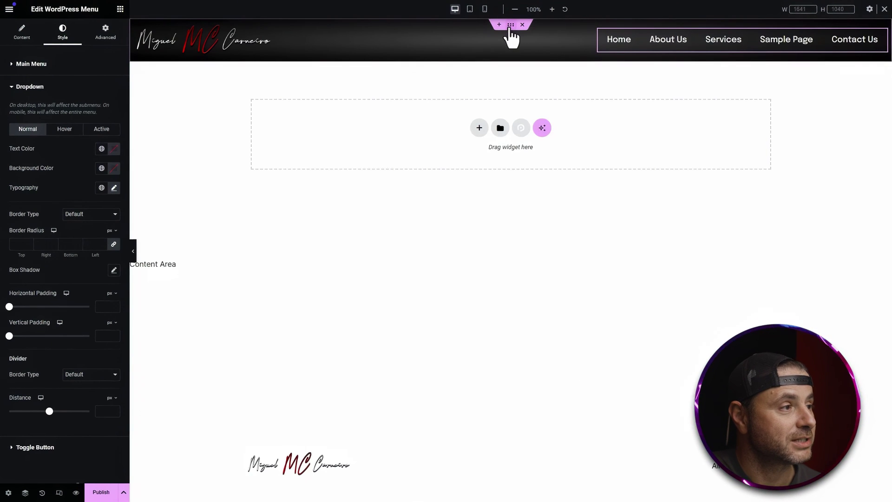
# Set the header container's Motion Effects to Sticky Top on desktop, tablet and mobile
pyautogui.click(511, 26)
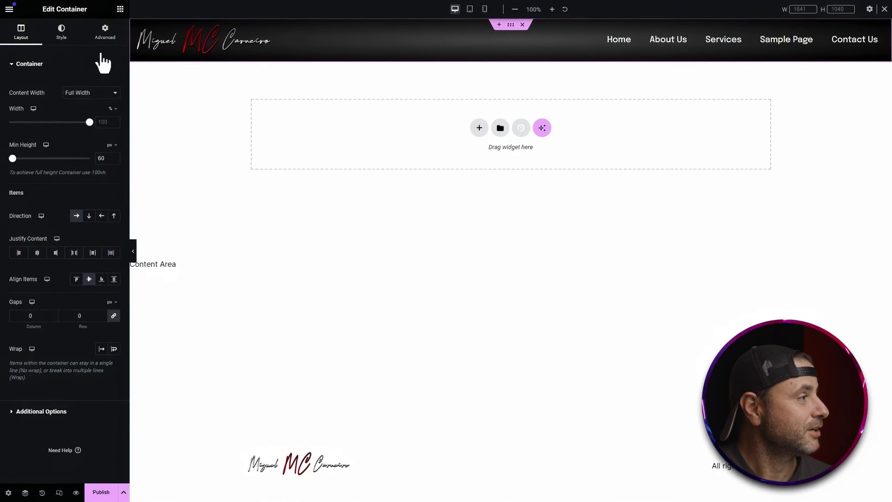
pyautogui.click(104, 35)
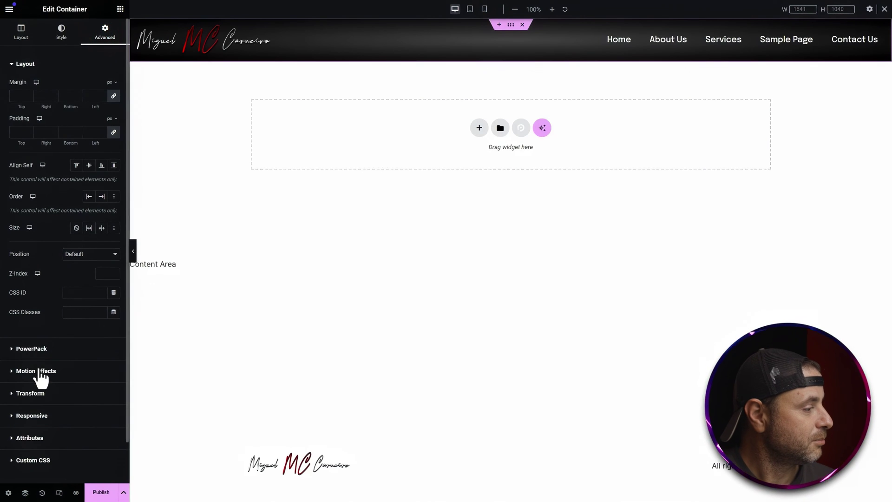
pyautogui.click(39, 370)
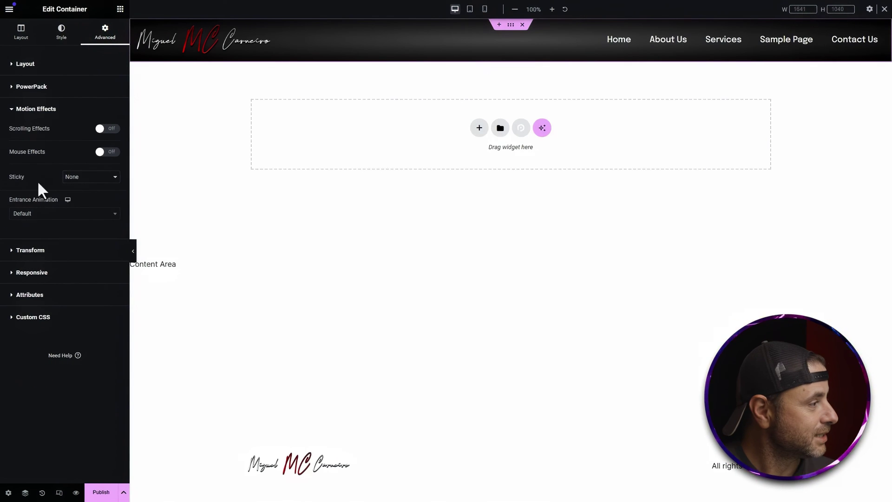
pyautogui.click(82, 178)
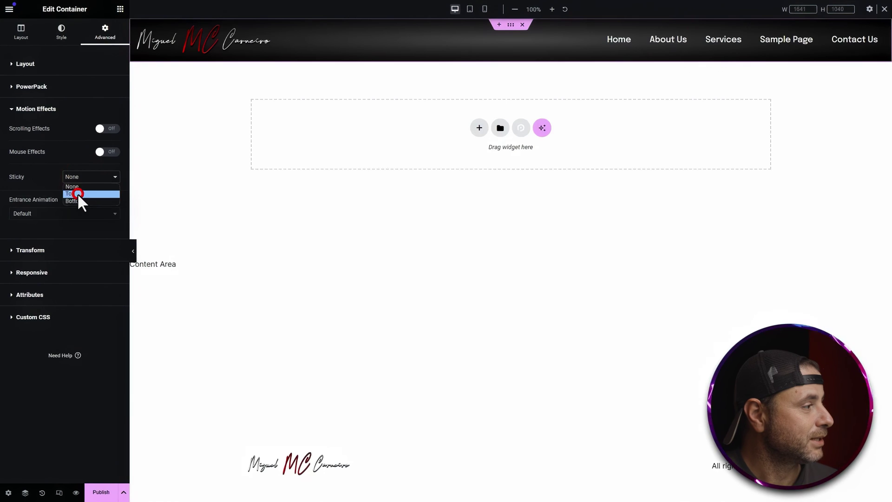
pyautogui.click(77, 194)
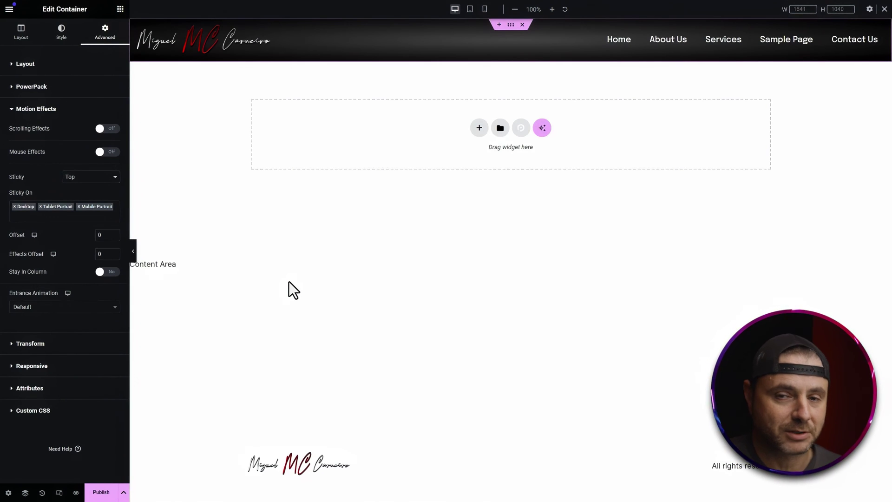
pyautogui.click(62, 29)
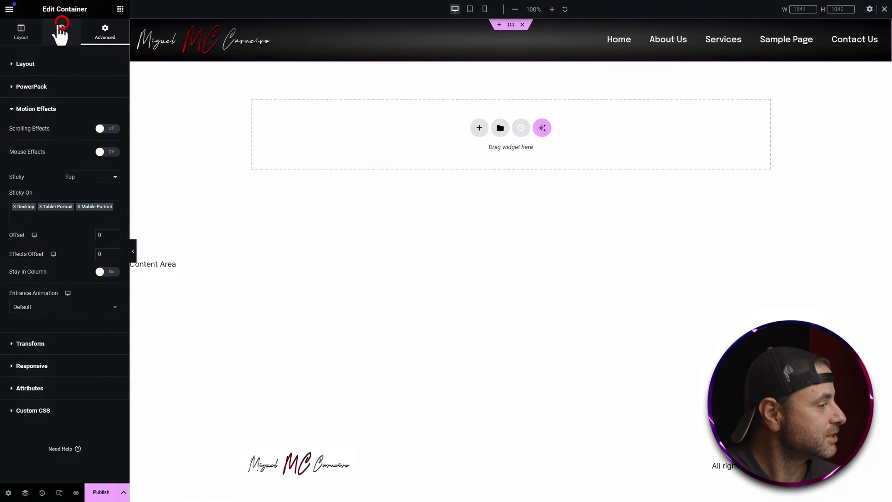
# Add a darker box shadow with blur 18 under the header container
pyautogui.click(21, 415)
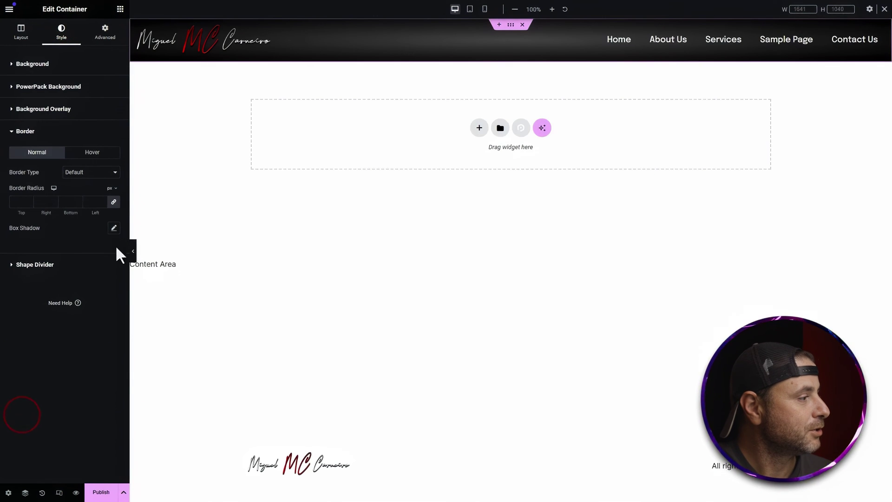
pyautogui.click(114, 229)
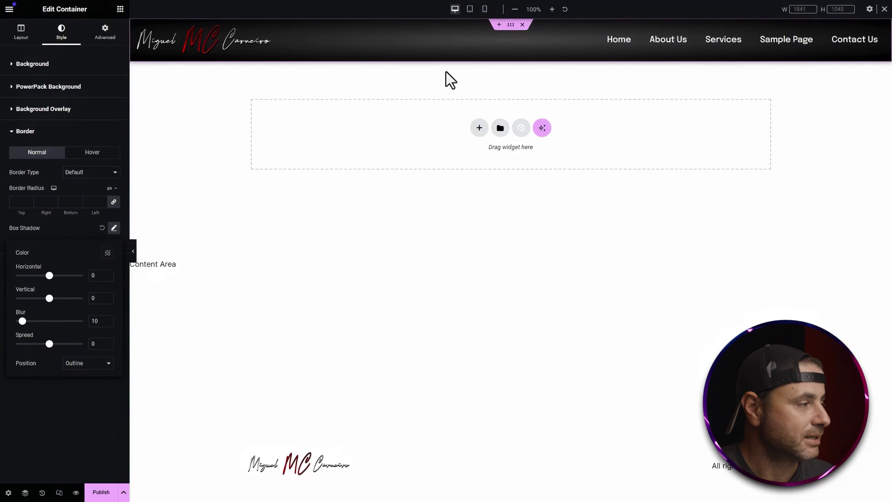
pyautogui.click(107, 252)
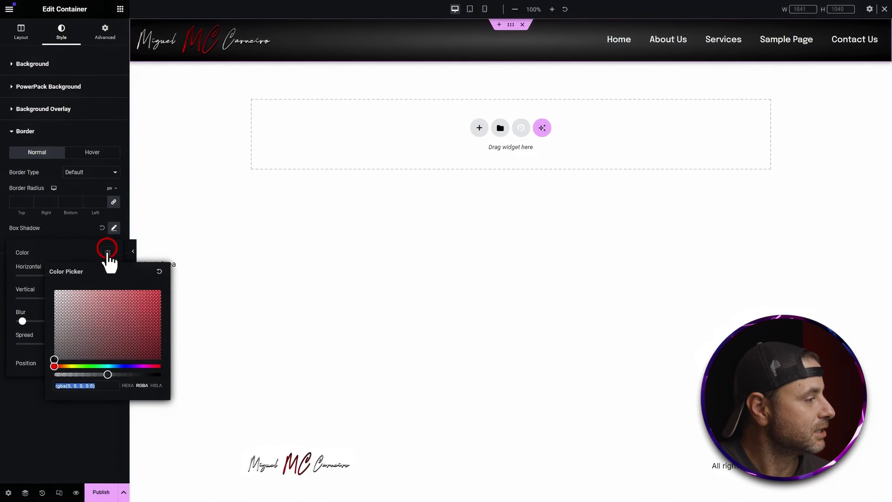
pyautogui.moveTo(107, 374); pyautogui.dragTo(130, 373)
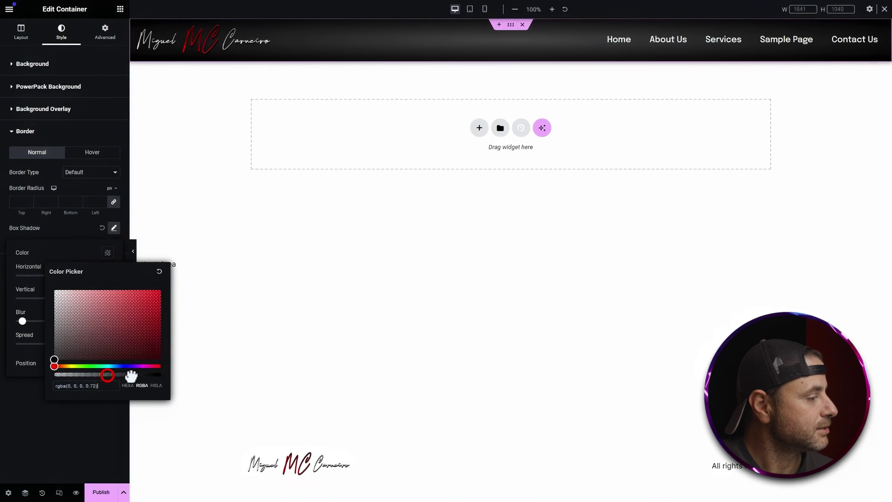
pyautogui.click(50, 343)
pyautogui.click(107, 320)
pyautogui.click(52, 412)
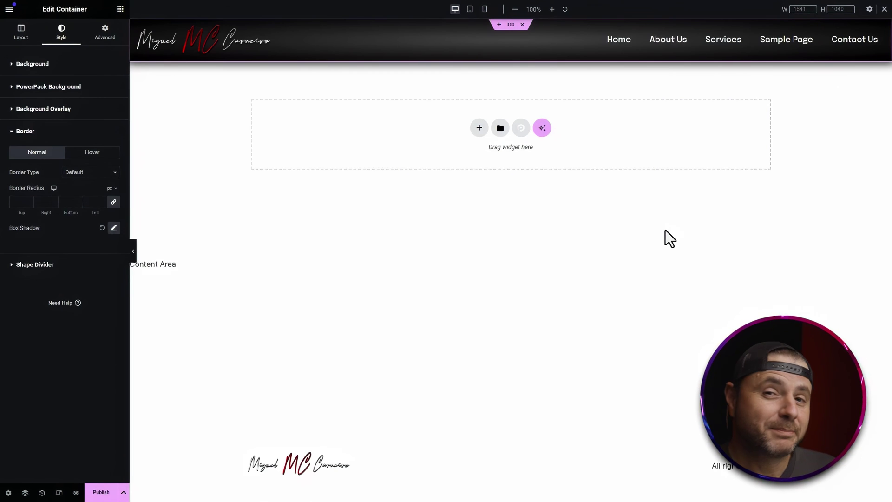
# Give the header solid purple borders 5/0/5/0 (top and bottom only) and start publishing
pyautogui.click(87, 174)
pyautogui.click(83, 195)
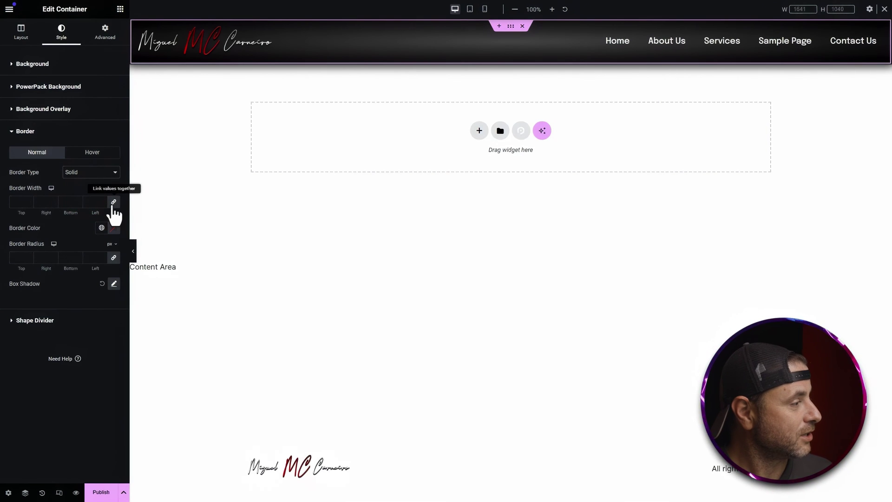
pyautogui.click(114, 202)
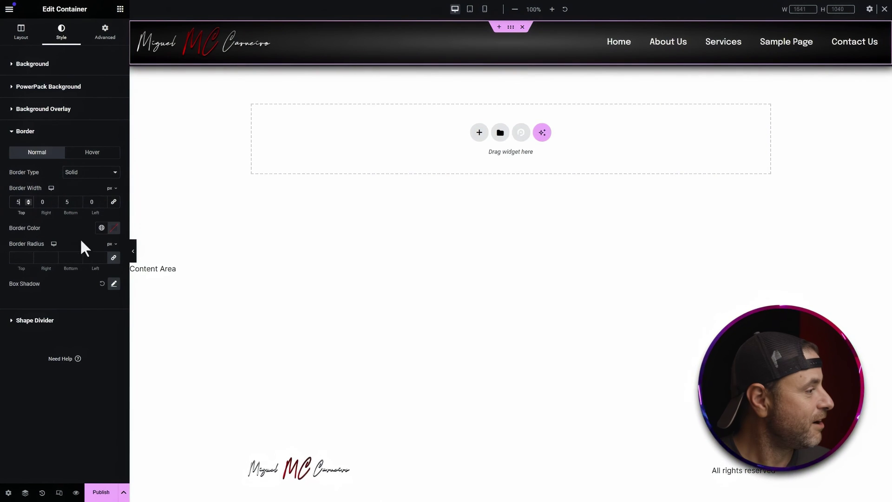
pyautogui.click(114, 228)
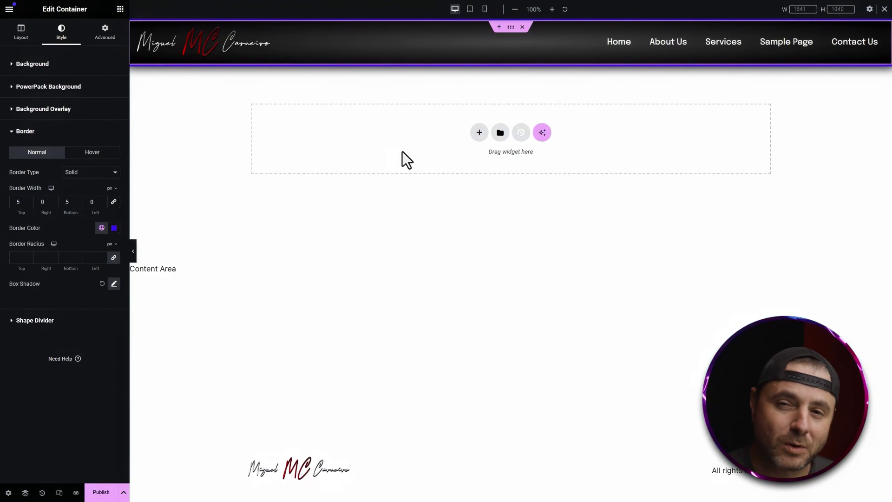
pyautogui.click(101, 493)
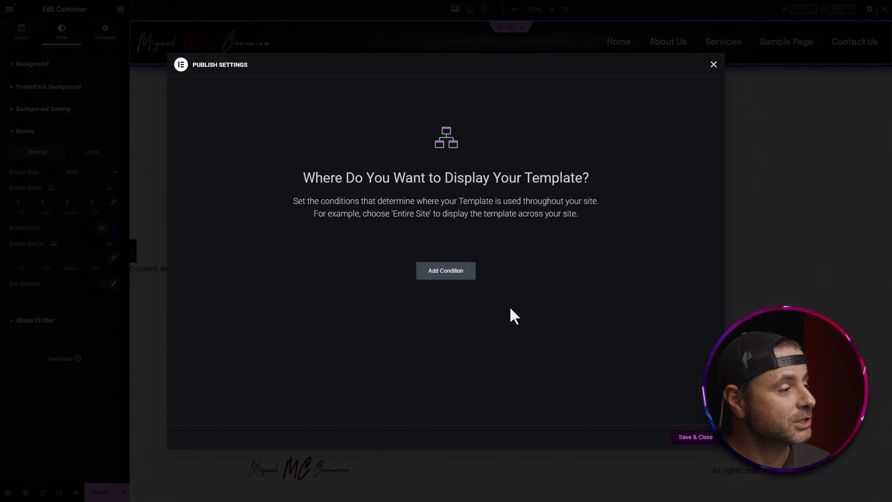
# Add an Include / Entire Site display condition and save the header template
pyautogui.click(453, 273)
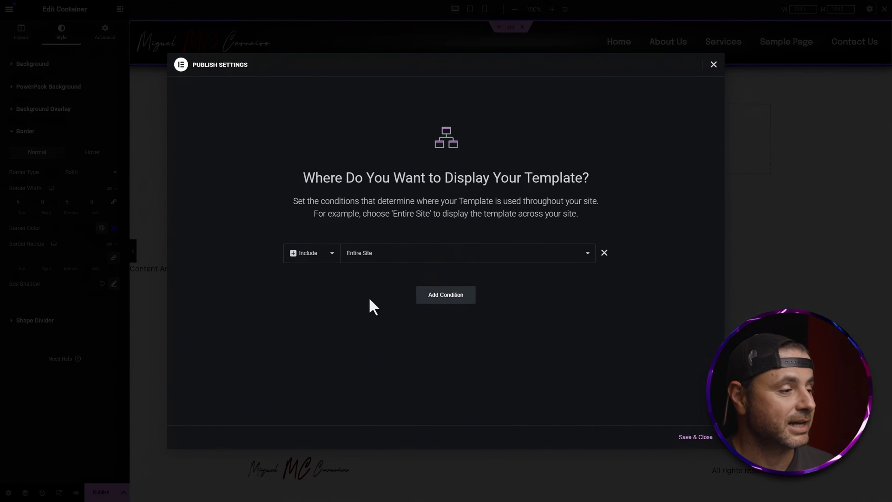
pyautogui.click(699, 437)
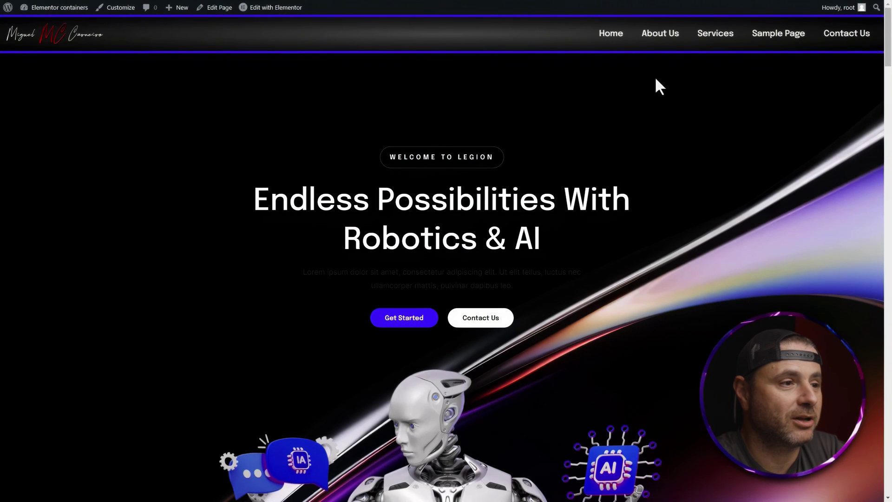
# Scroll down the live homepage past the About and stats sections to confirm the header stays pinned
pyautogui.scroll(-3, 648, 123)
pyautogui.scroll(-10, 649, 124)
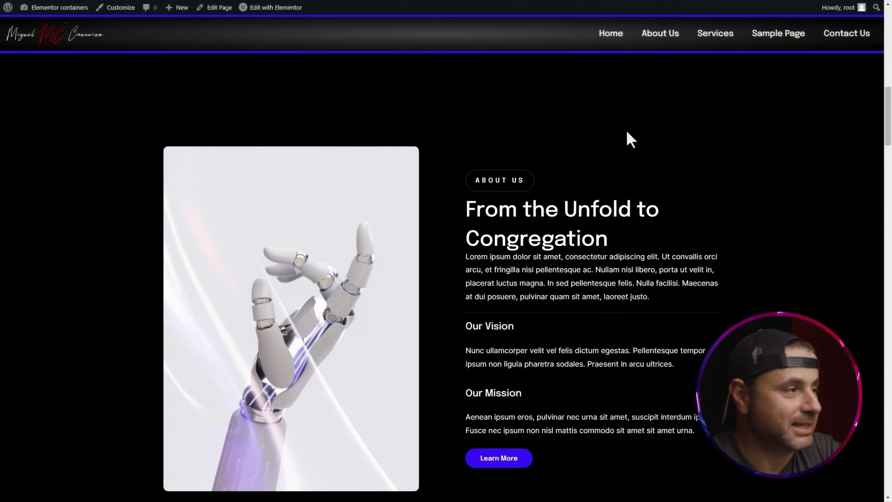
pyautogui.scroll(-5, 627, 133)
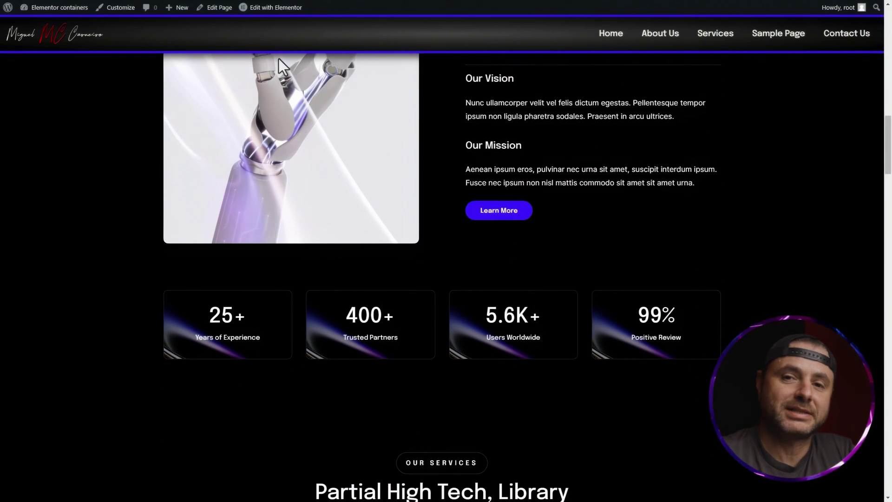
pyautogui.scroll(-3, 279, 59)
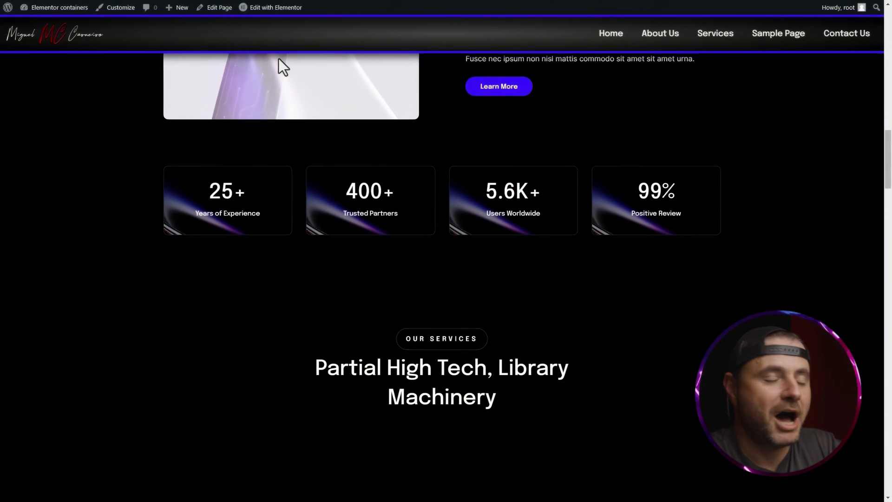